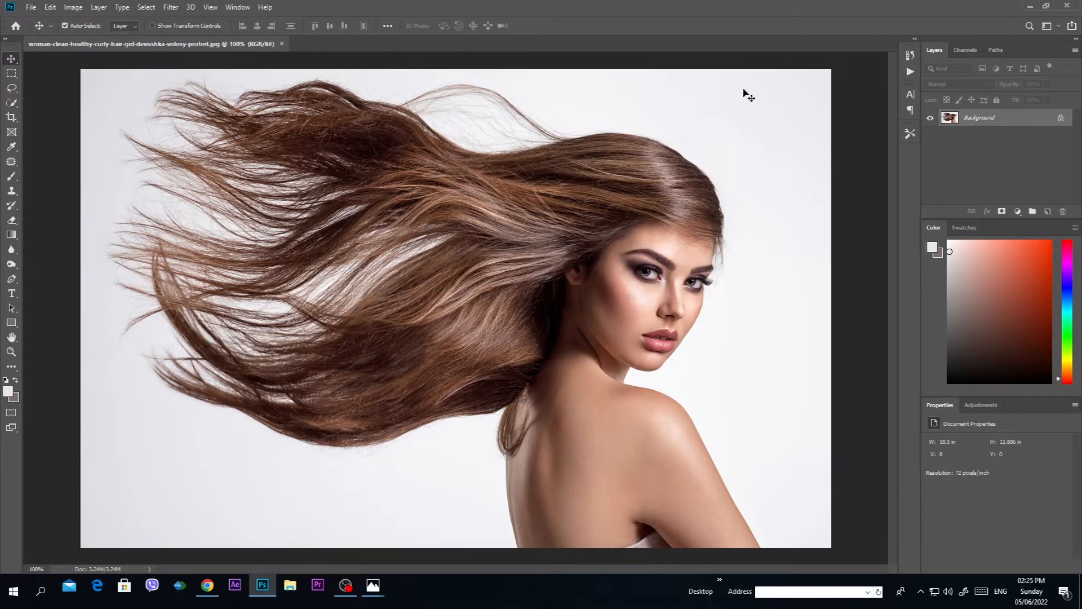
Convert the Background into Layer 0 and select the plain backdrop around the woman with the Quick Selection tool.
double_click(981, 117)
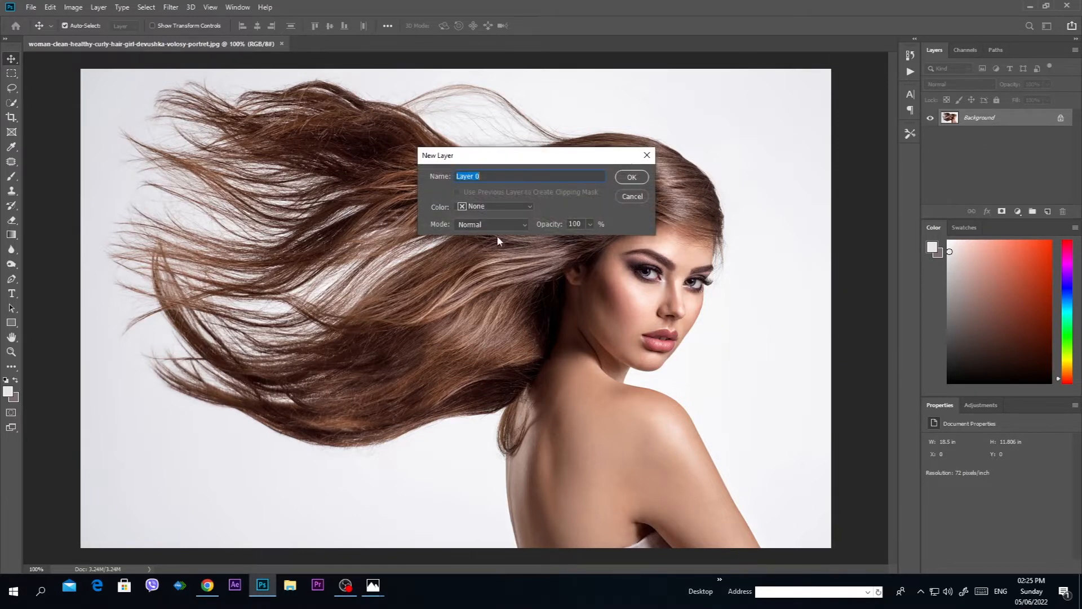
click(631, 178)
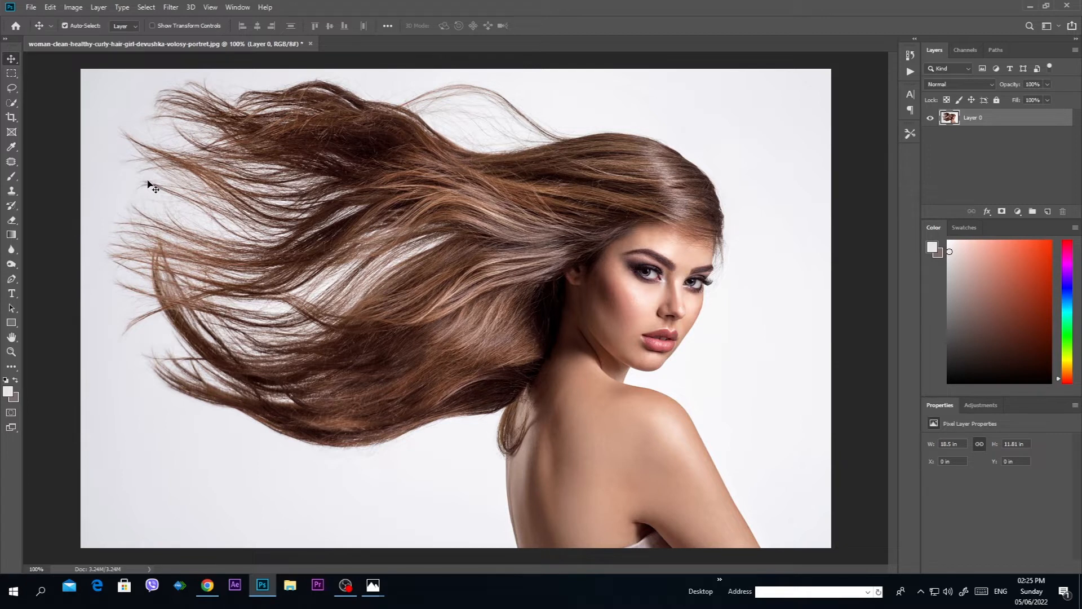
key(w)
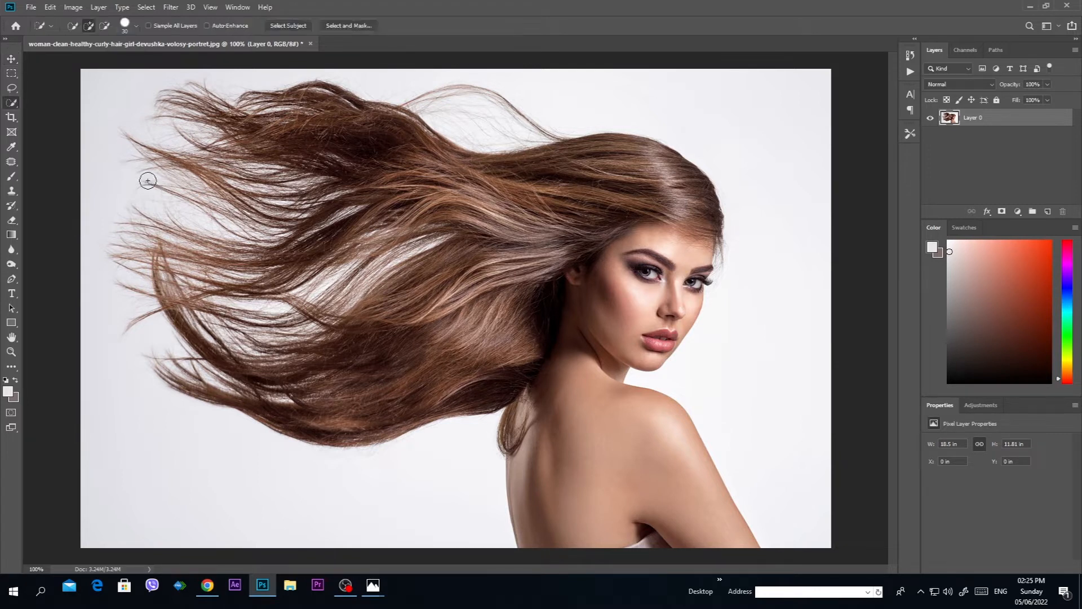
drag(452, 517, 395, 502)
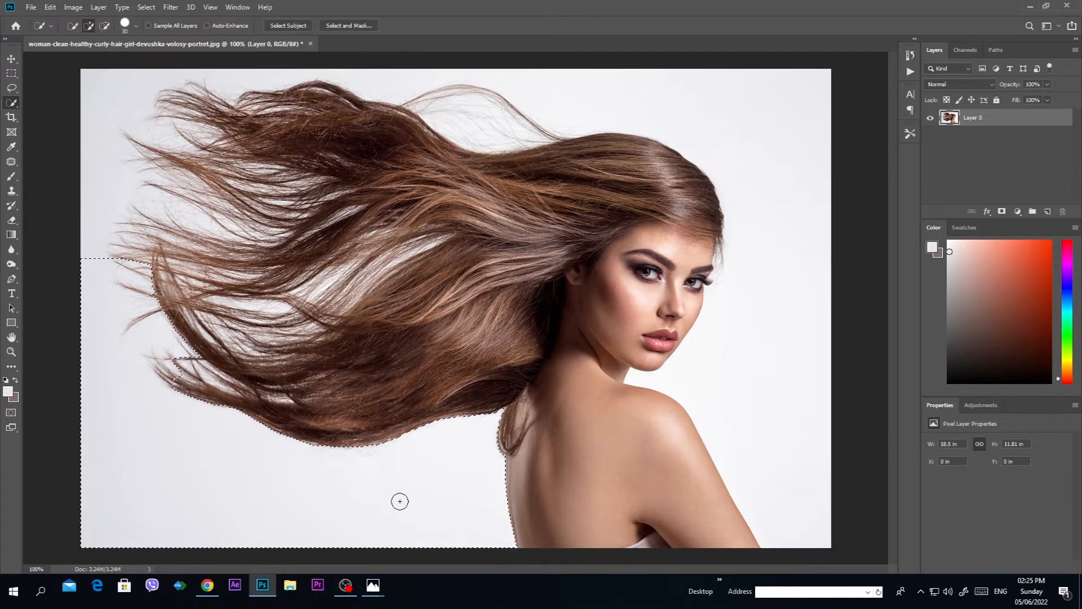
click(786, 463)
Subtract a loose margin around the flying hair, head and face from the backdrop selection with the Lasso tool.
key(m)
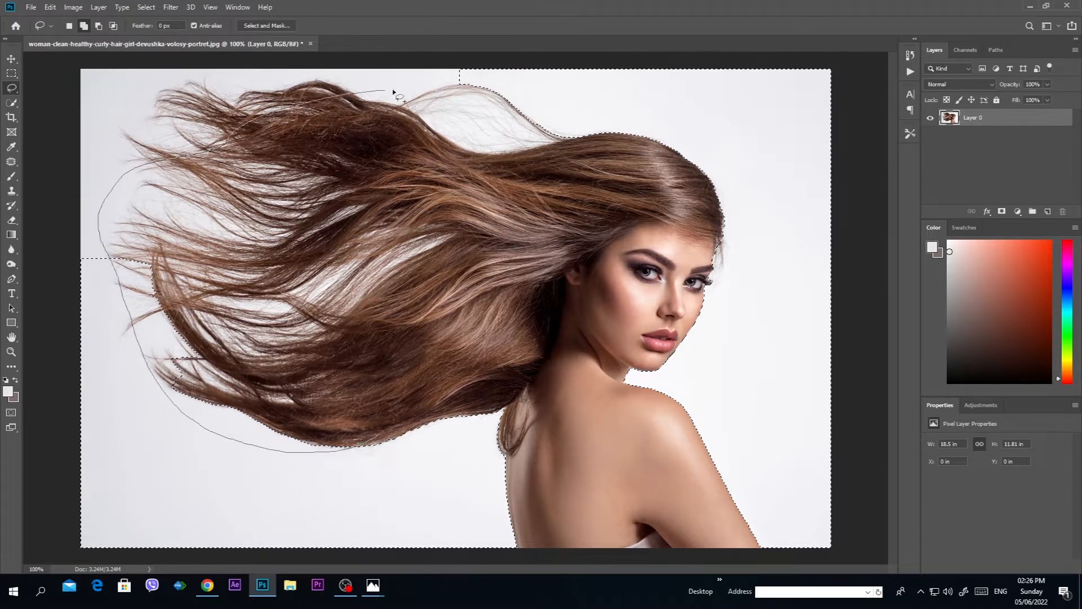
mouse_move(393, 91)
mouse_down()
mouse_move(531, 86)
mouse_move(648, 175)
mouse_up()
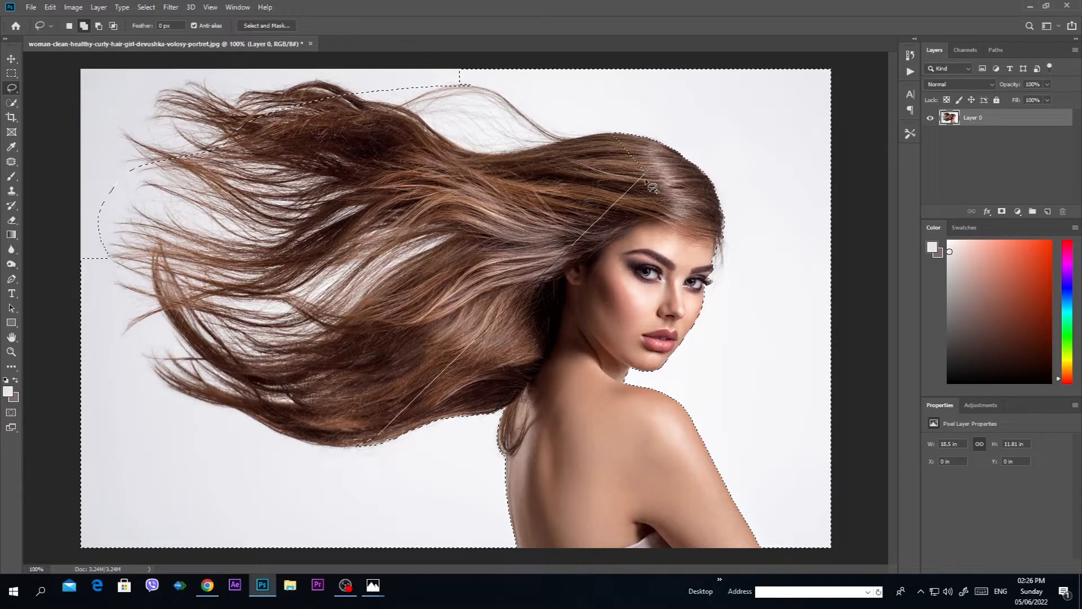
key(ctrl+z)
mouse_move(354, 420)
mouse_down()
mouse_move(276, 476)
mouse_move(106, 316)
mouse_move(107, 177)
mouse_move(245, 92)
mouse_move(515, 84)
mouse_move(598, 149)
mouse_up()
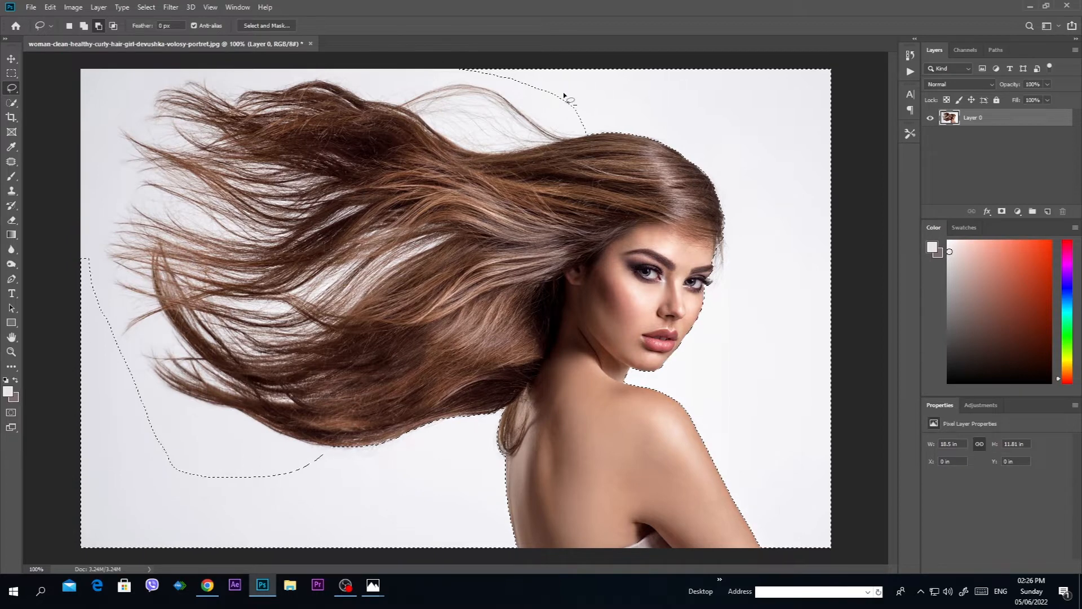
mouse_move(626, 95)
mouse_down()
mouse_move(699, 125)
mouse_move(767, 192)
mouse_move(741, 277)
mouse_move(706, 297)
mouse_up()
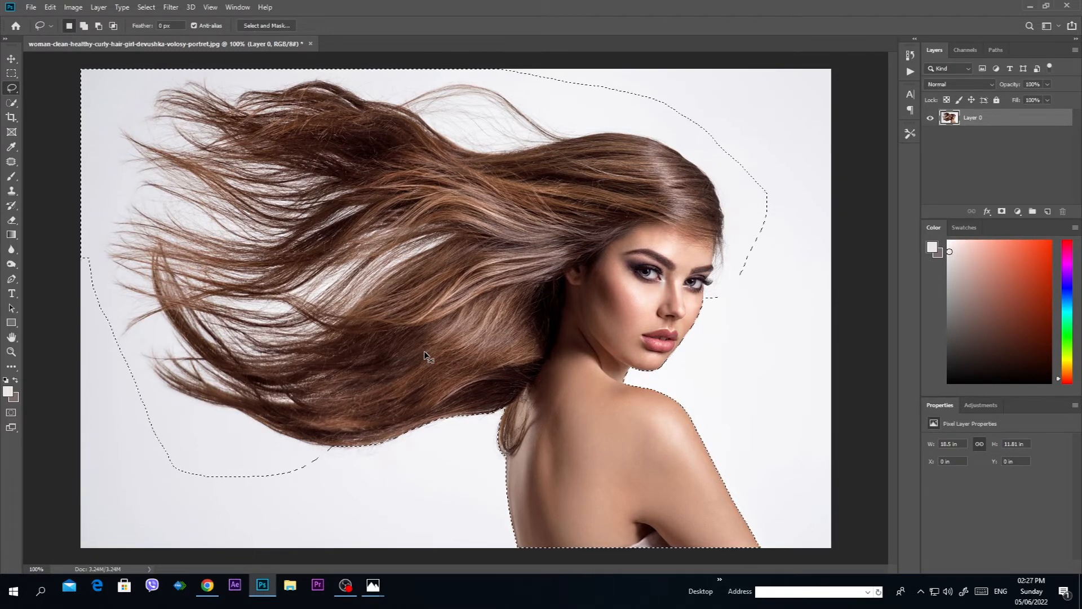
Copy the selected woman with her loose hair margin to a new layer and hide Layer 0.
key(ctrl+j)
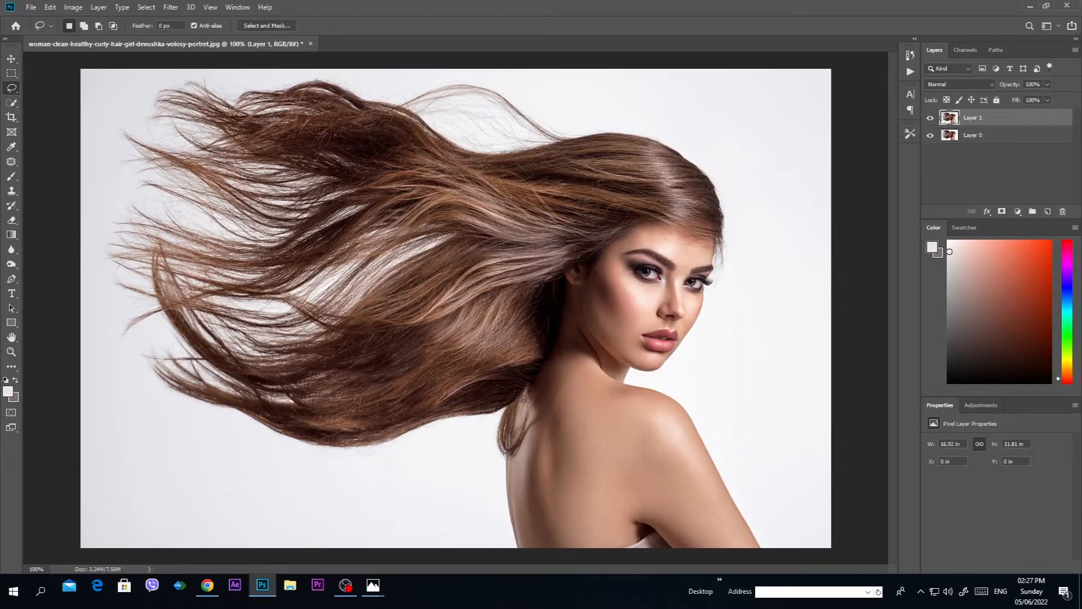
click(930, 136)
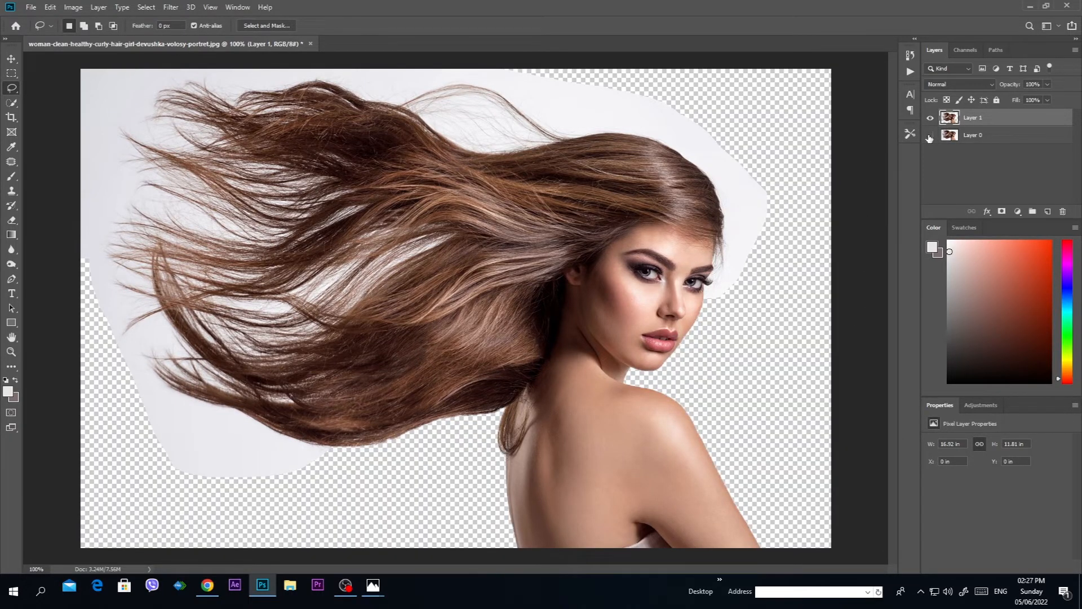
click(929, 136)
click(930, 136)
click(929, 136)
click(929, 136)
click(930, 136)
click(929, 136)
click(930, 136)
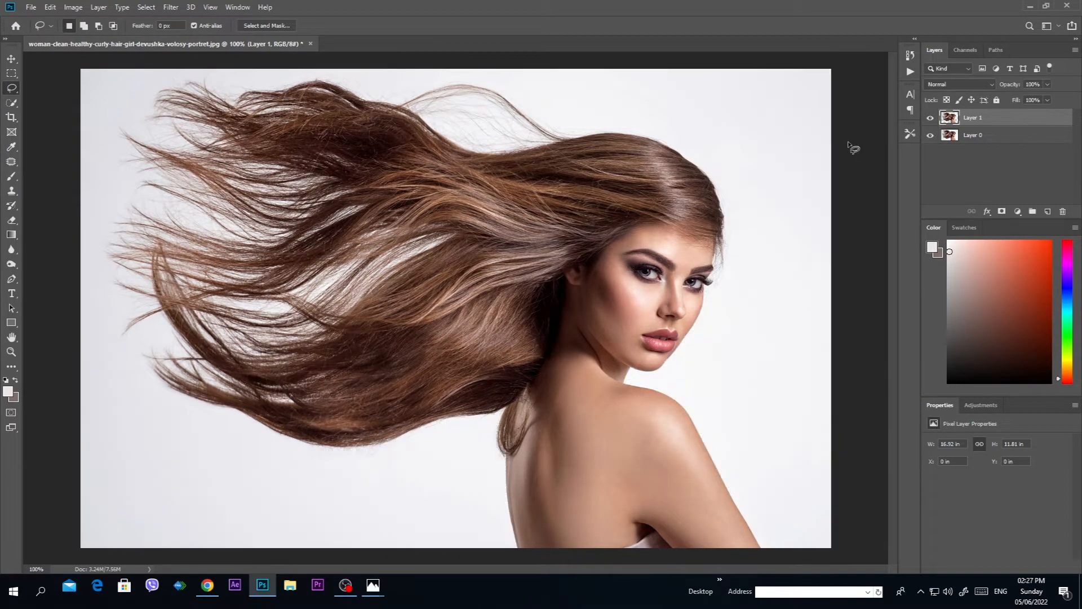
click(929, 135)
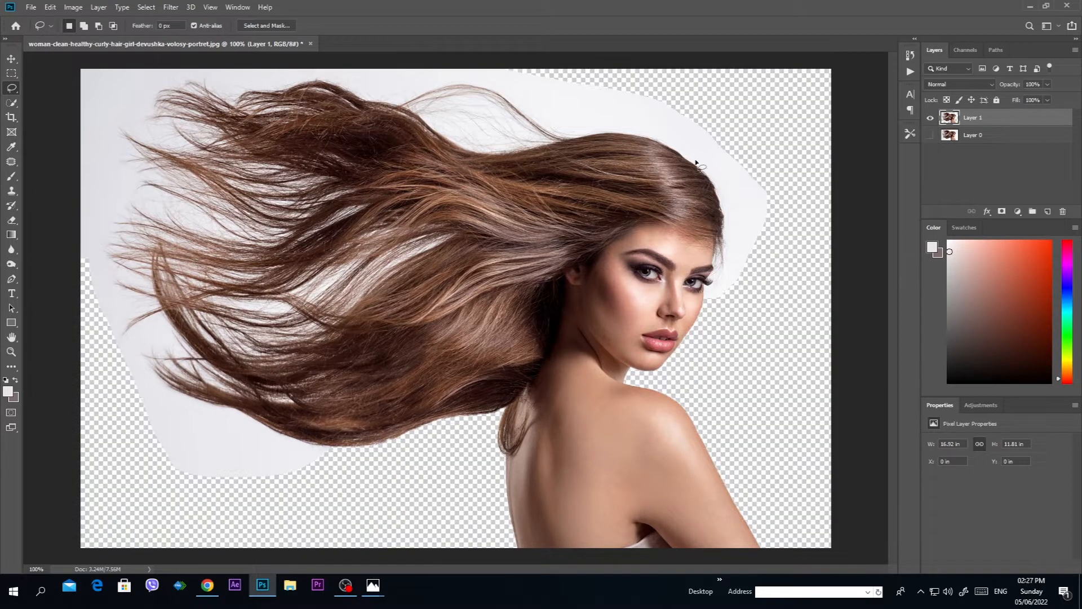
Create a new document 6 inches wide and 4 inches high at 300 pixels/inch with a white background.
click(11, 58)
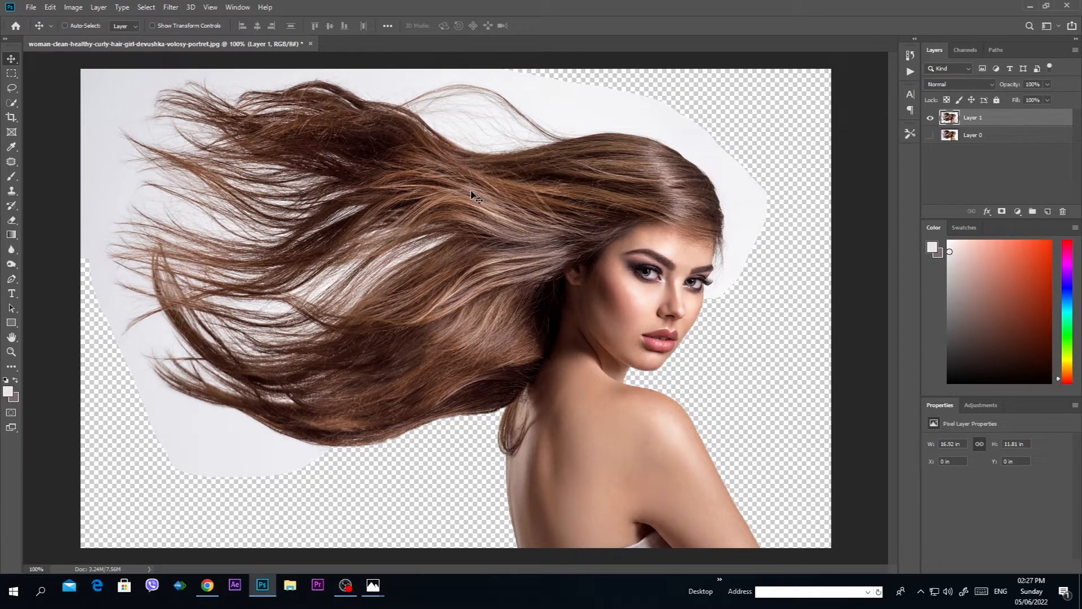
key(ctrl+n)
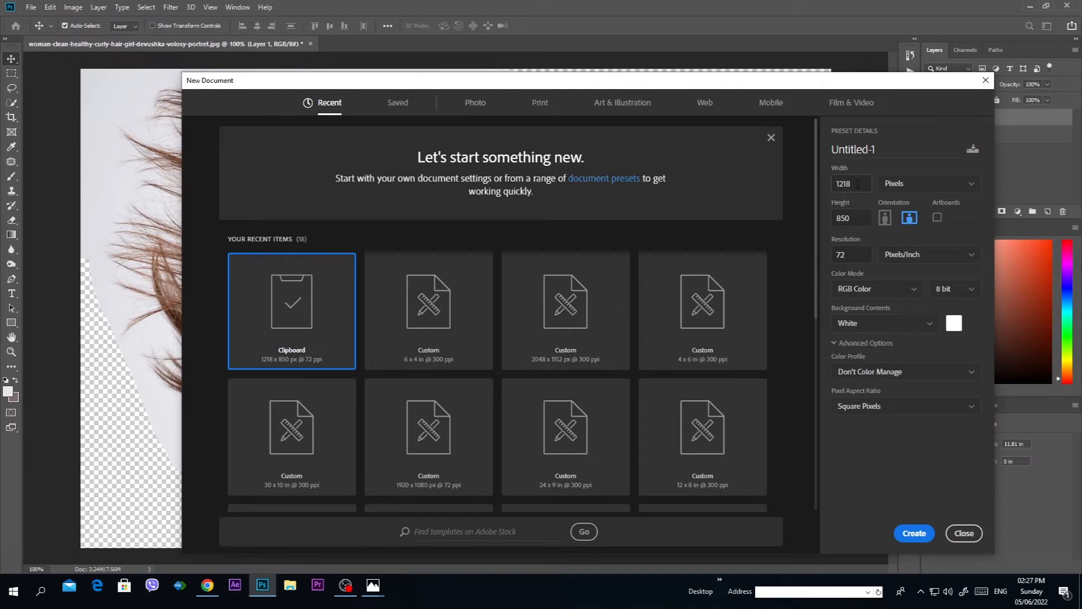
click(896, 184)
click(919, 226)
text(6)
key(Tab)
text(4)
key(Tab)
key(Tab)
key(Return)
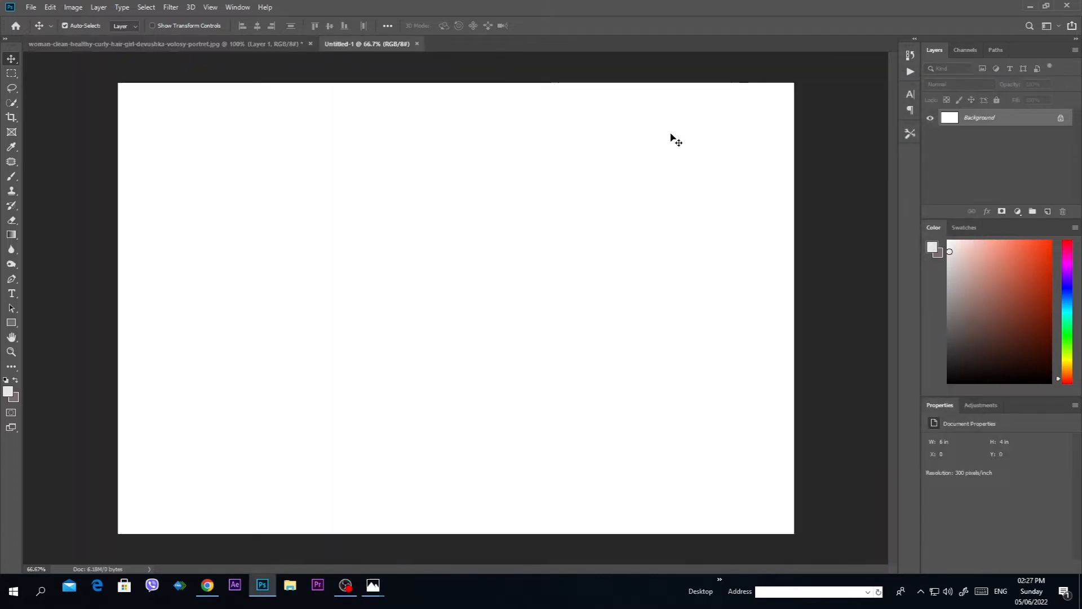
Copy the cut-out woman layer into the new document and close the source portrait.
click(151, 46)
drag(162, 45, 107, 252)
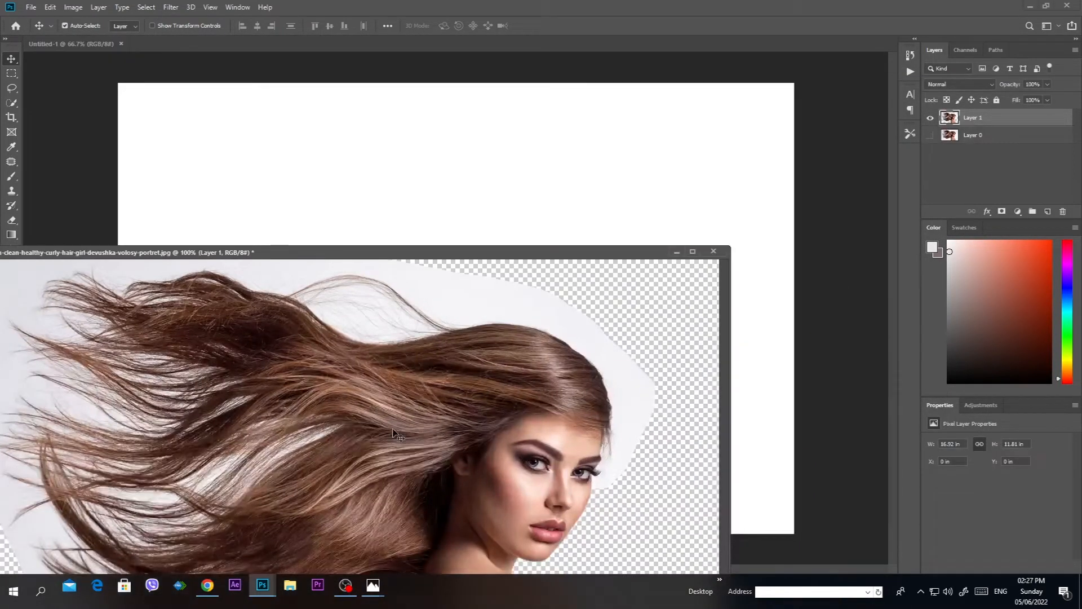
drag(393, 432, 535, 194)
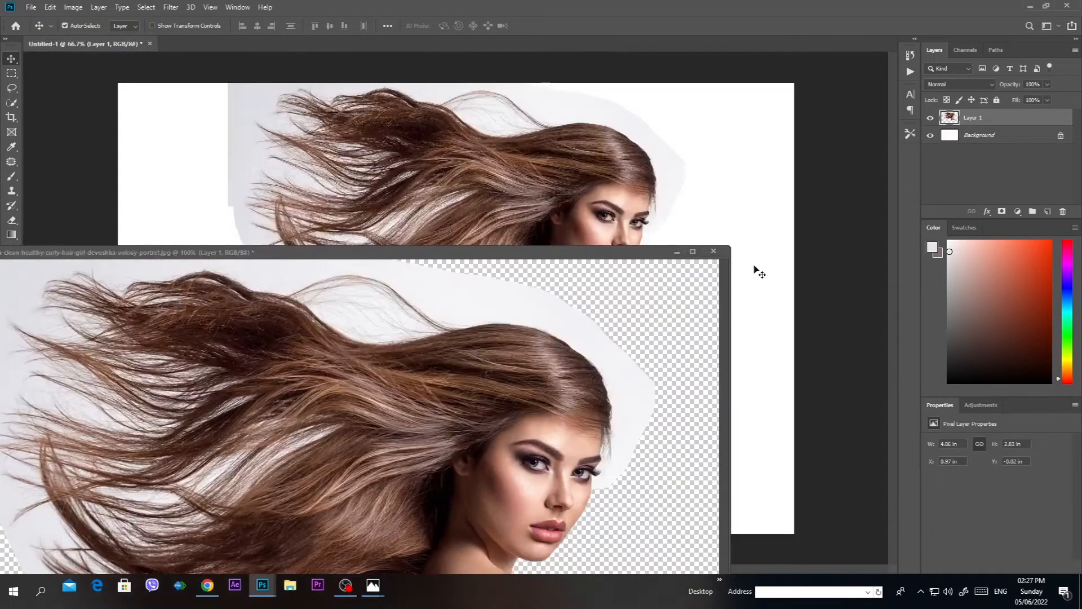
click(714, 251)
Reposition the woman layer and scale it to about 5.74 × 4.01 in so it fills the canvas height.
click(542, 219)
drag(509, 219, 557, 350)
key(ctrl+t)
drag(274, 215, 90, 85)
drag(299, 271, 319, 270)
drag(751, 533, 758, 536)
drag(647, 431, 643, 427)
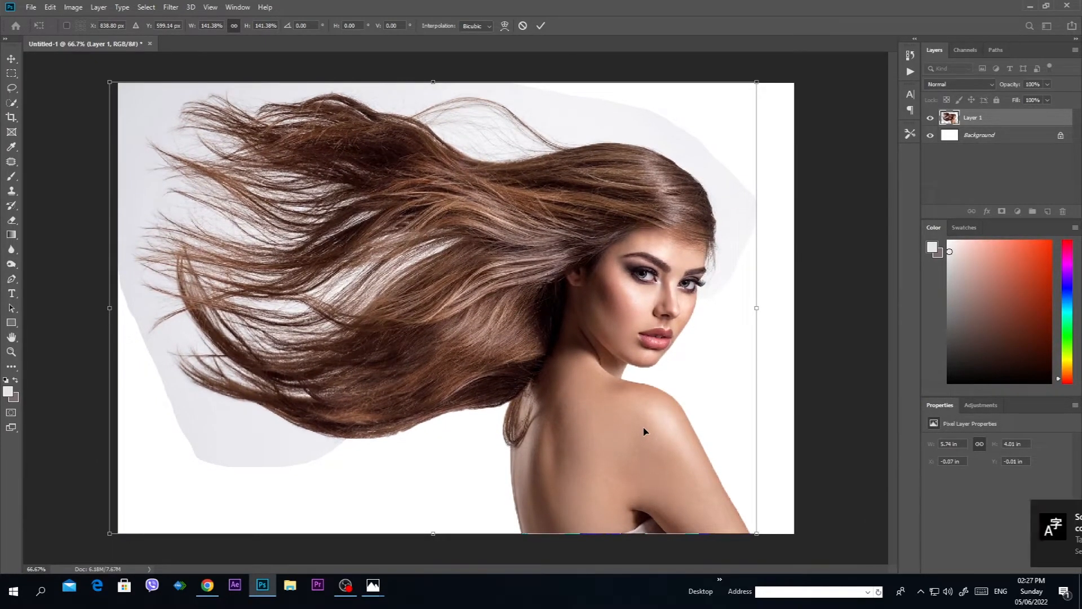
key(Return)
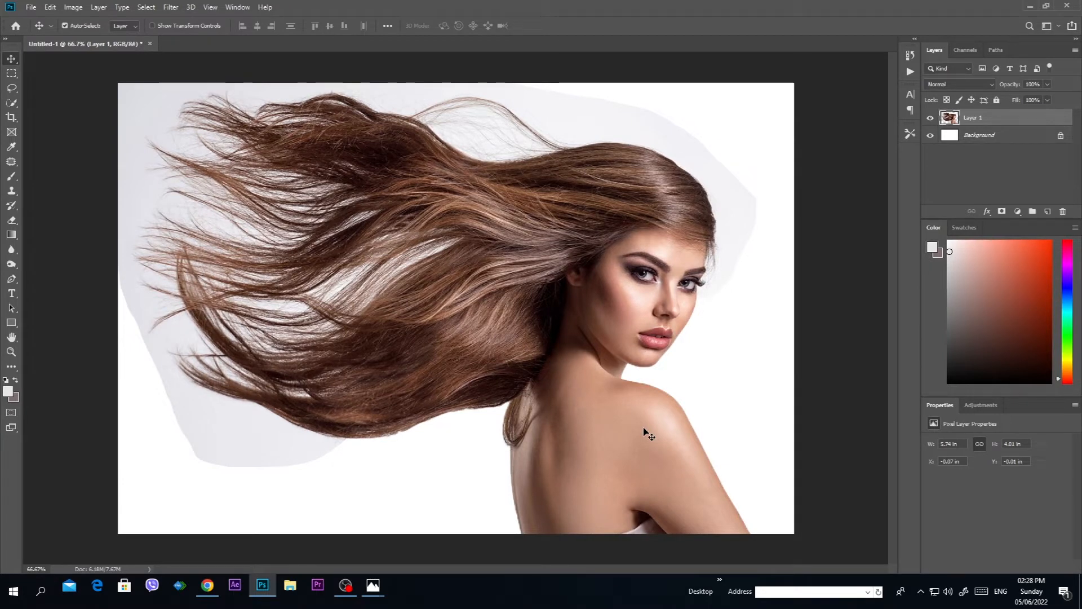
Open the abstract-grunge navy-blue stucco wall texture from the Desktop, copy it into the woman's document and close the texture file.
key(ctrl+o)
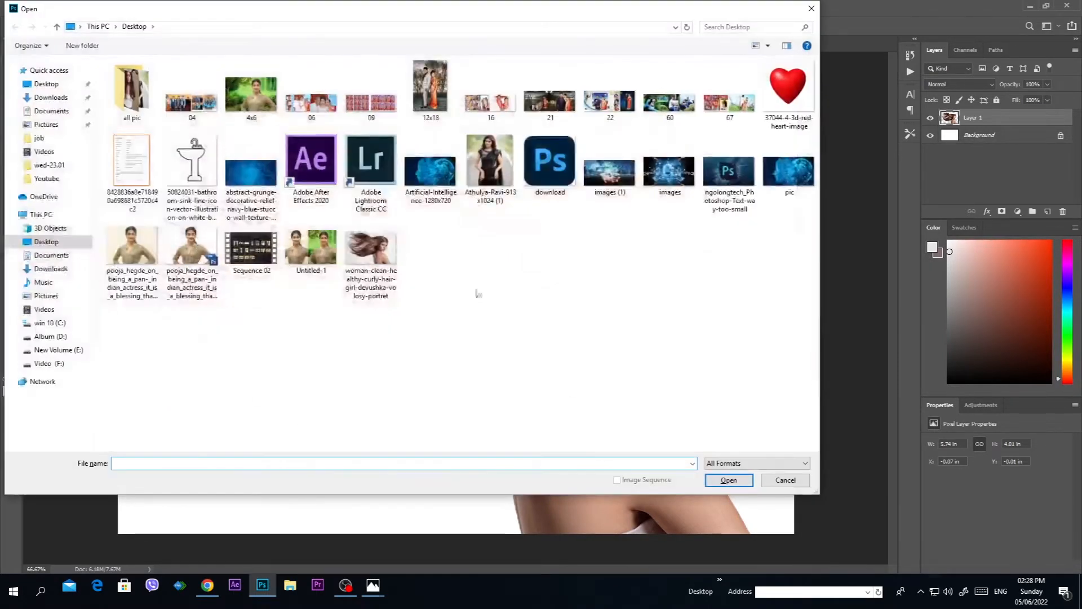
click(240, 192)
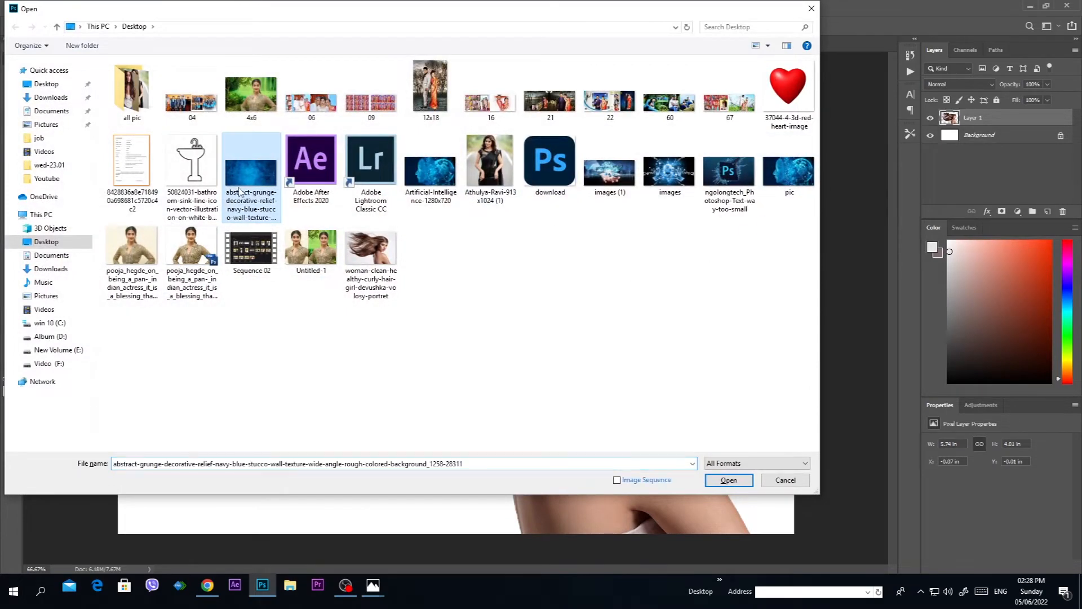
double_click(240, 191)
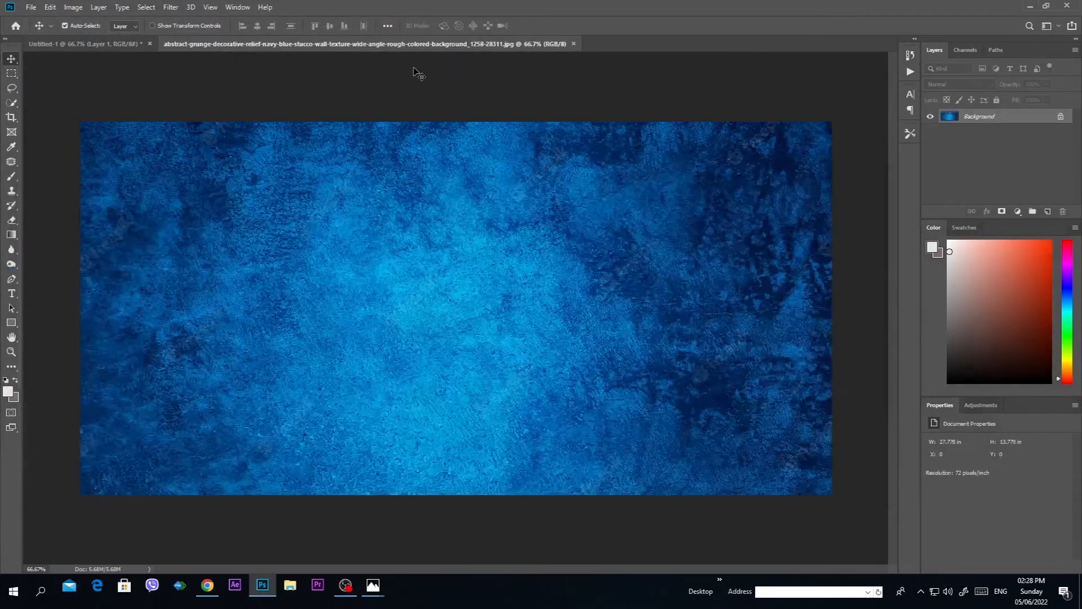
drag(381, 46, 294, 332)
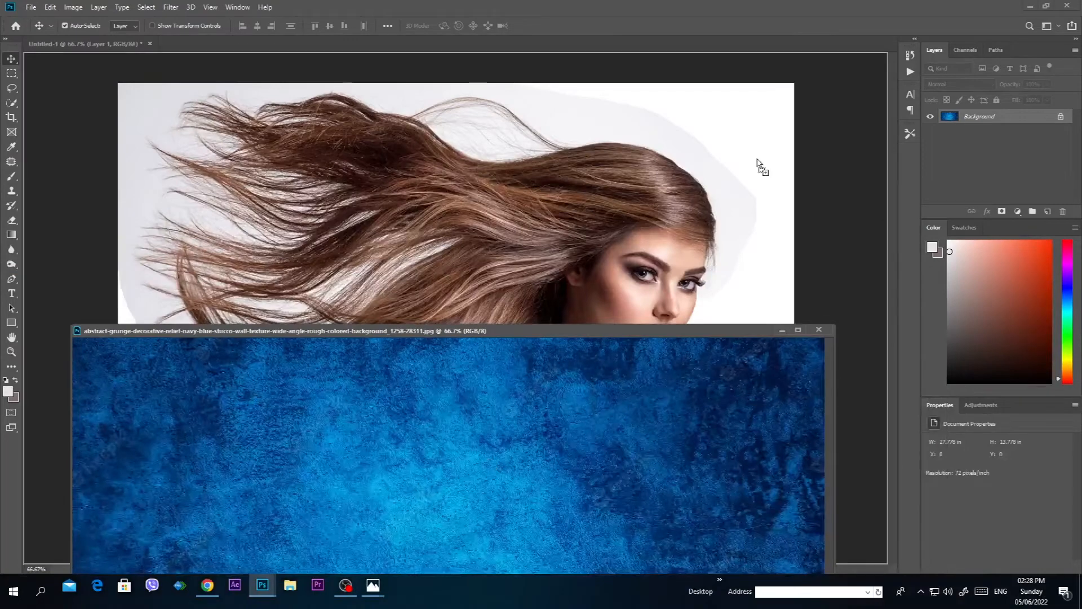
drag(765, 145, 788, 276)
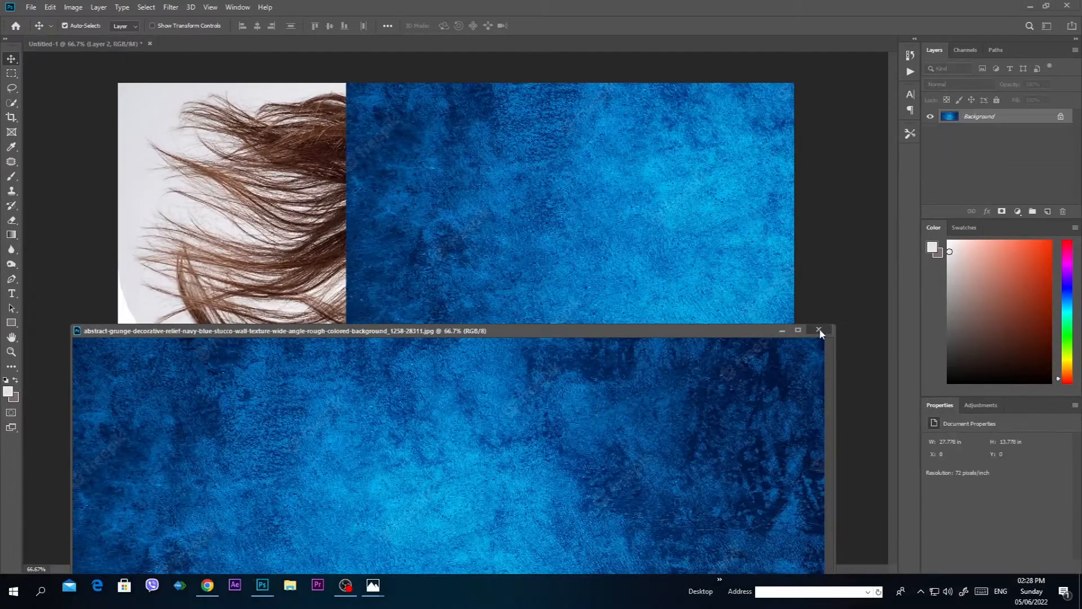
click(819, 330)
Scale the blue texture to about 121% so it covers the whole canvas, and place it beneath the woman layer.
drag(663, 328, 411, 380)
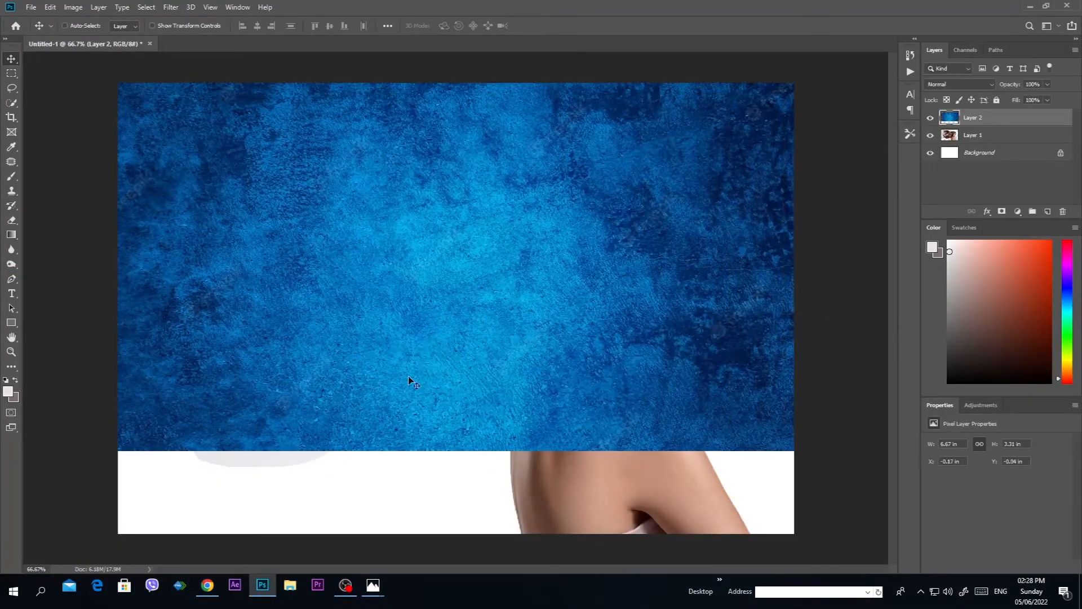
key(ctrl+t)
drag(850, 451, 888, 484)
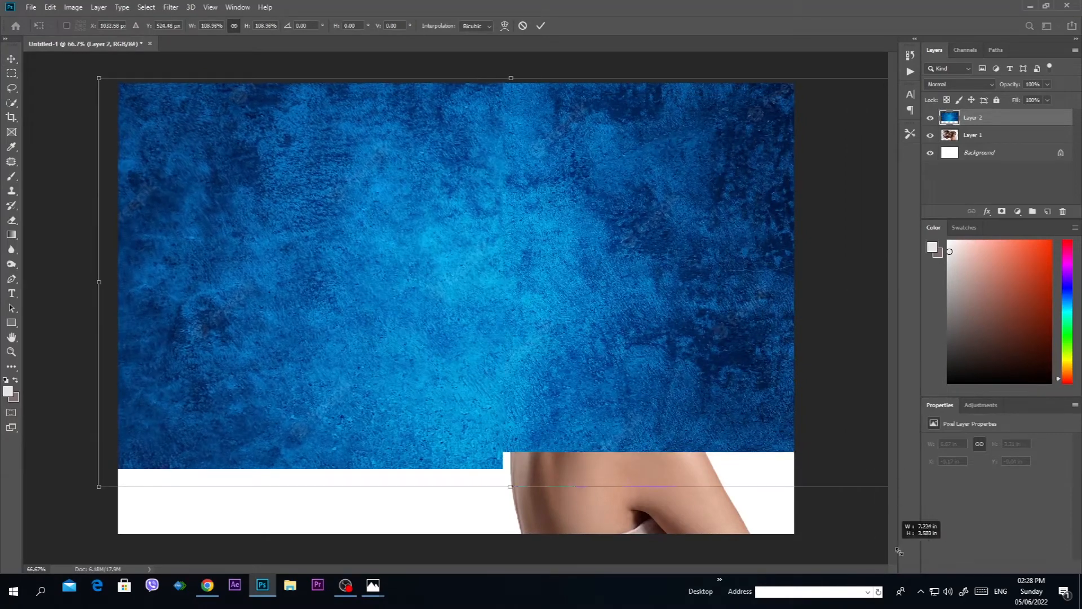
drag(587, 380, 537, 402)
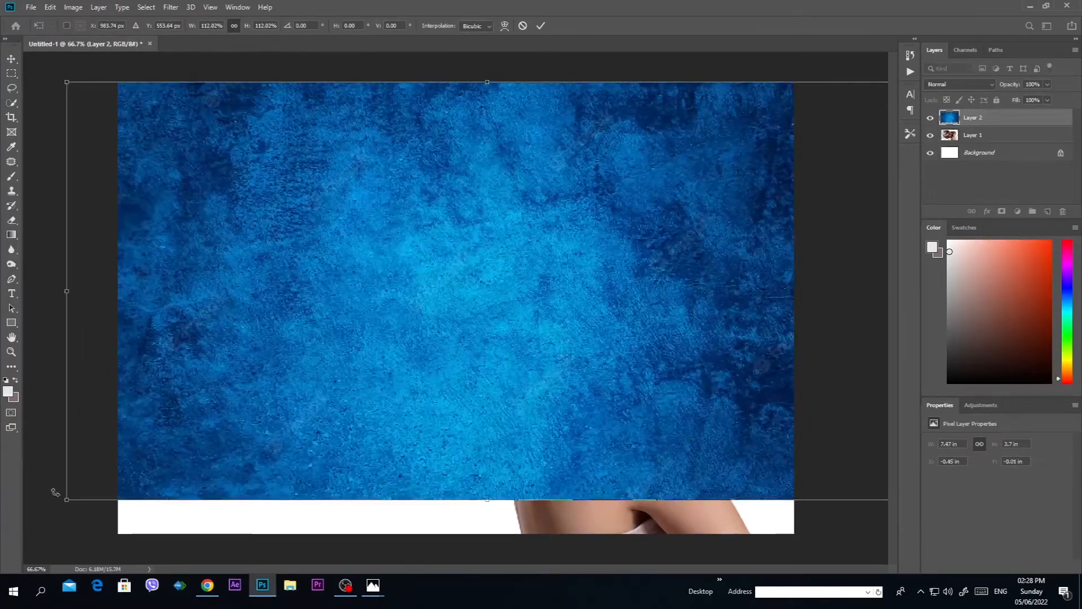
drag(67, 499, 14, 530)
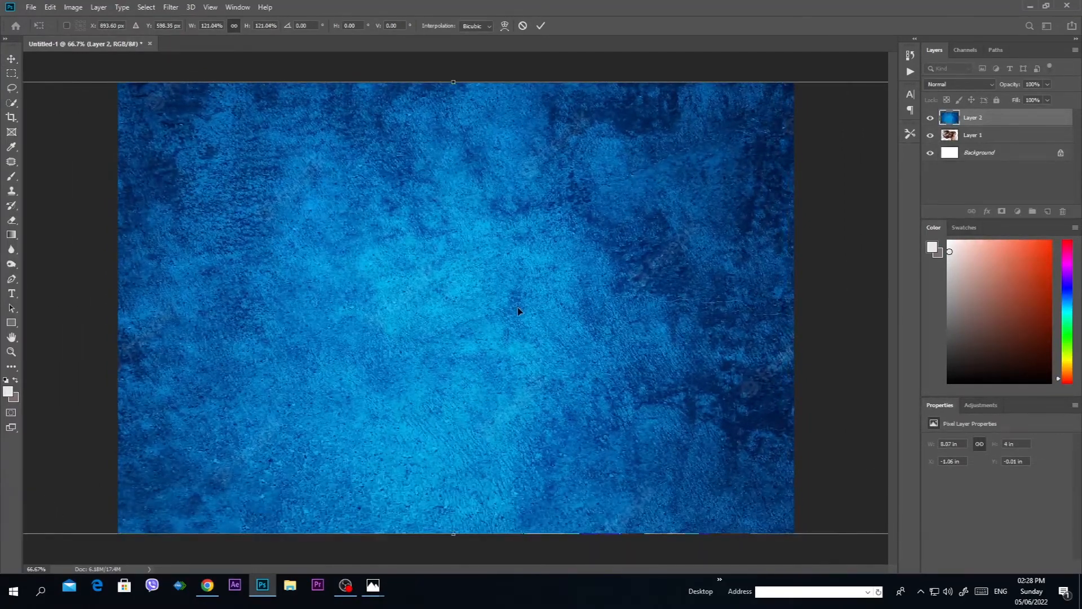
key(Return)
key(ctrl+bracketleft)
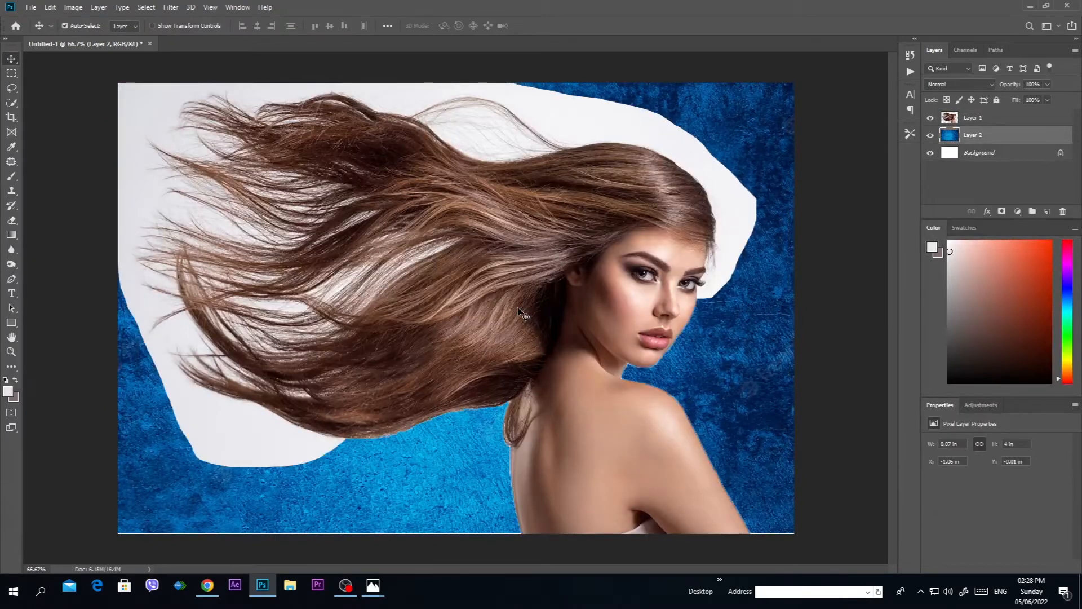
right_click(484, 219)
click(499, 225)
drag(479, 217, 516, 321)
key(ctrl+z)
drag(458, 224, 474, 276)
key(ctrl+z)
On the woman layer, select a rectangle covering all of her hair, face and upper back, and copy it to a new layer.
right_click(478, 198)
click(487, 203)
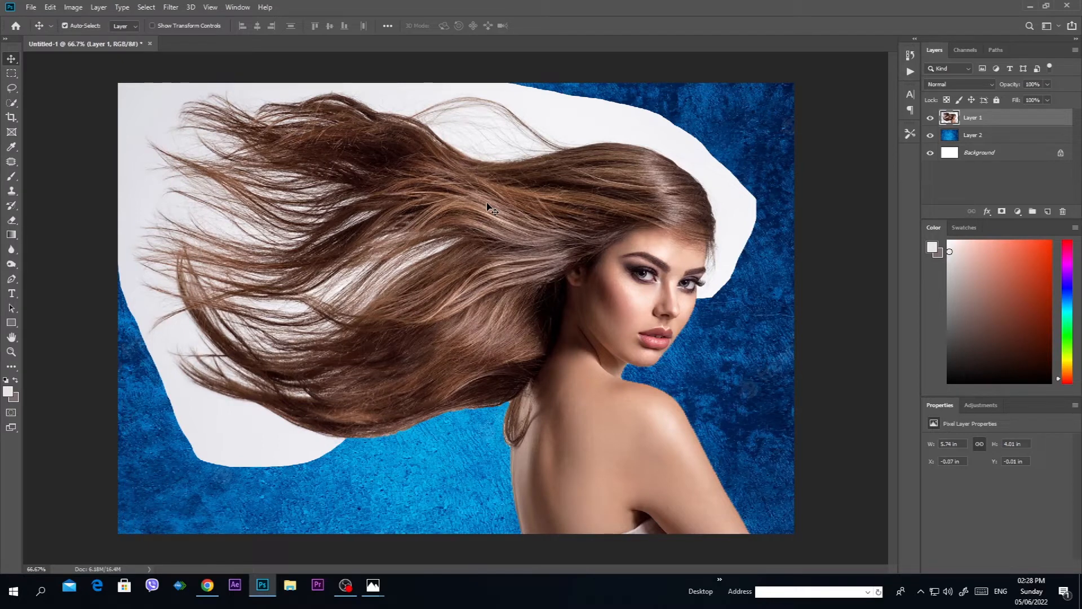
key(m)
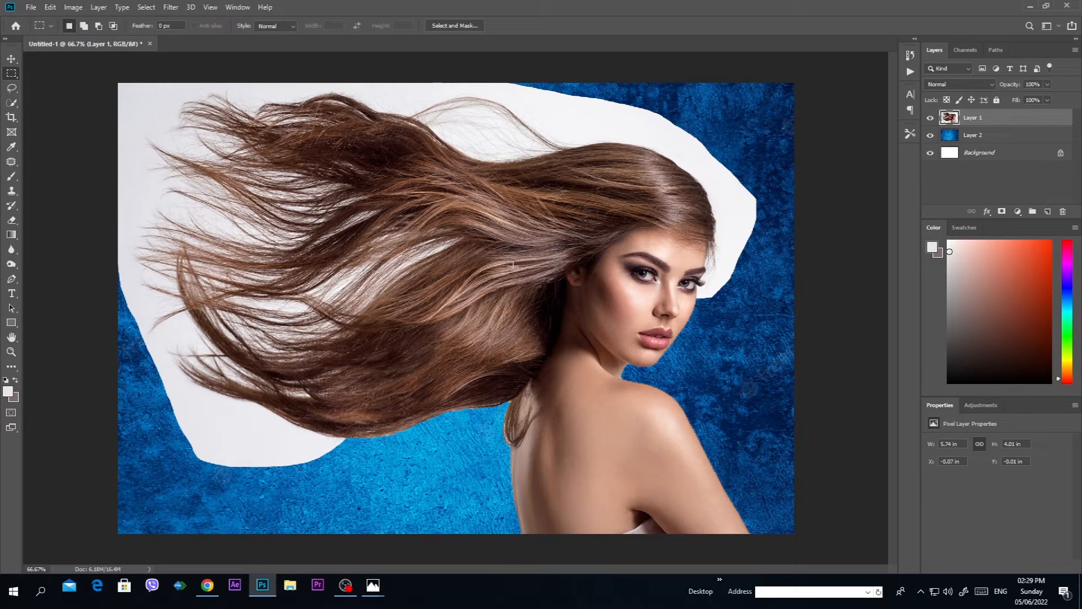
drag(88, 58, 776, 484)
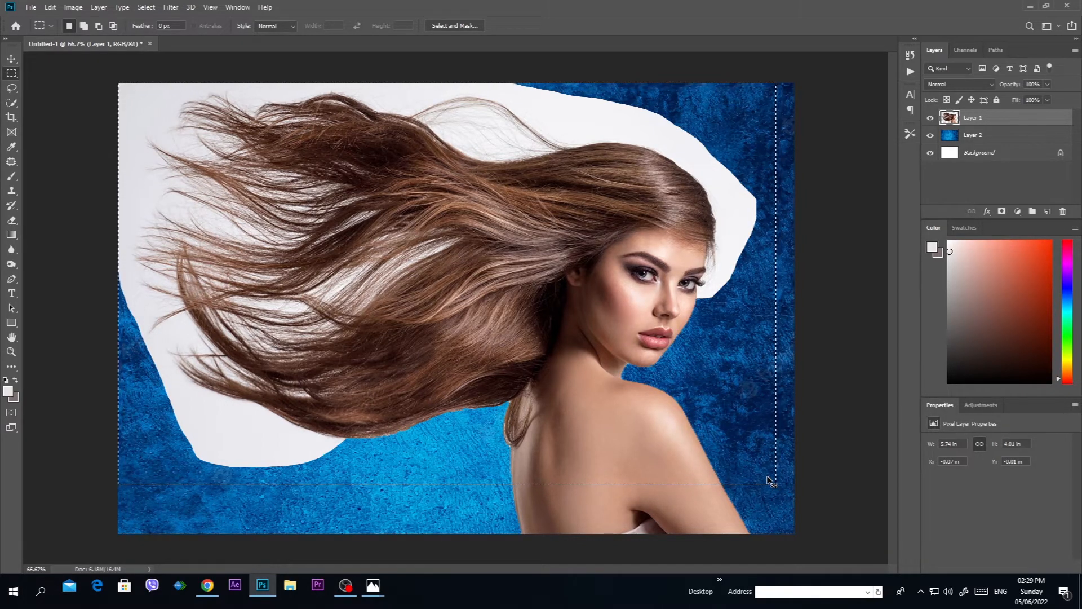
key(ctrl+j)
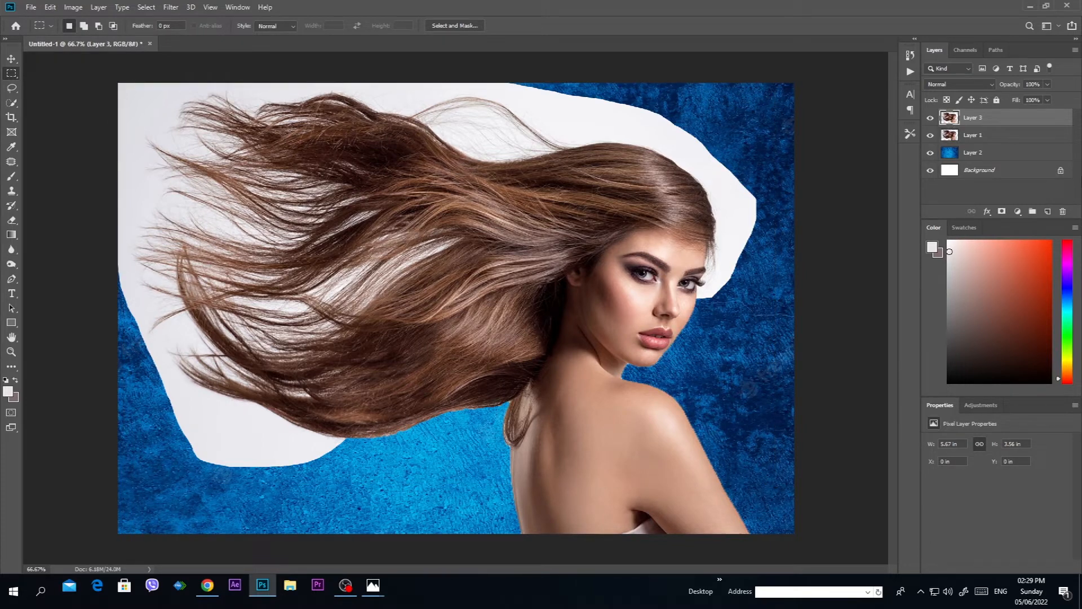
Compare the new copy with Layer 1 by toggling Layer 1's visibility, and make Layer 1 the active layer.
click(931, 135)
click(931, 136)
click(931, 135)
click(931, 135)
key(v)
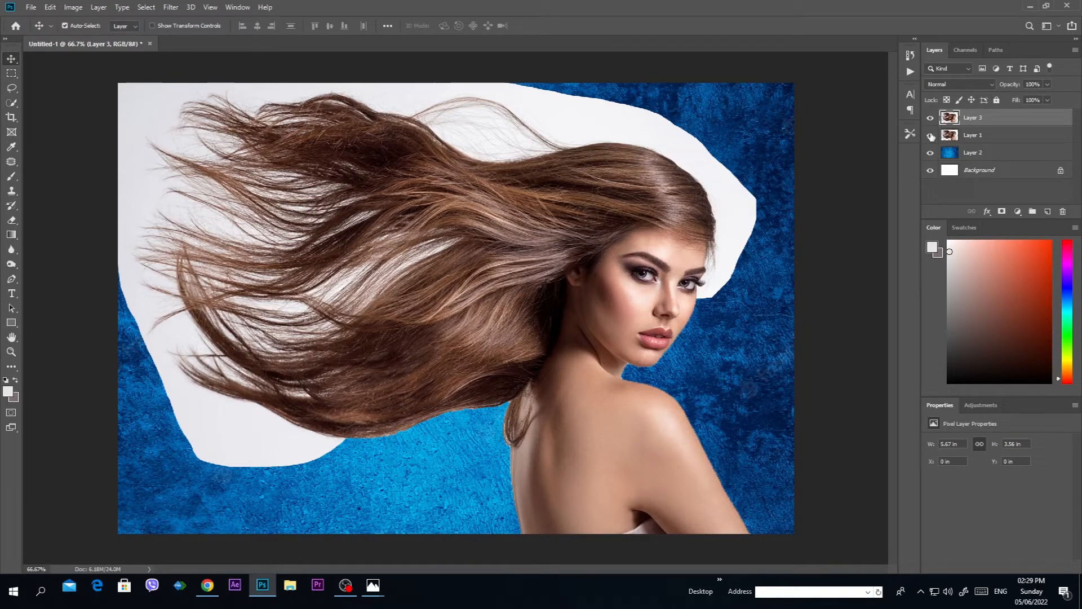
click(983, 143)
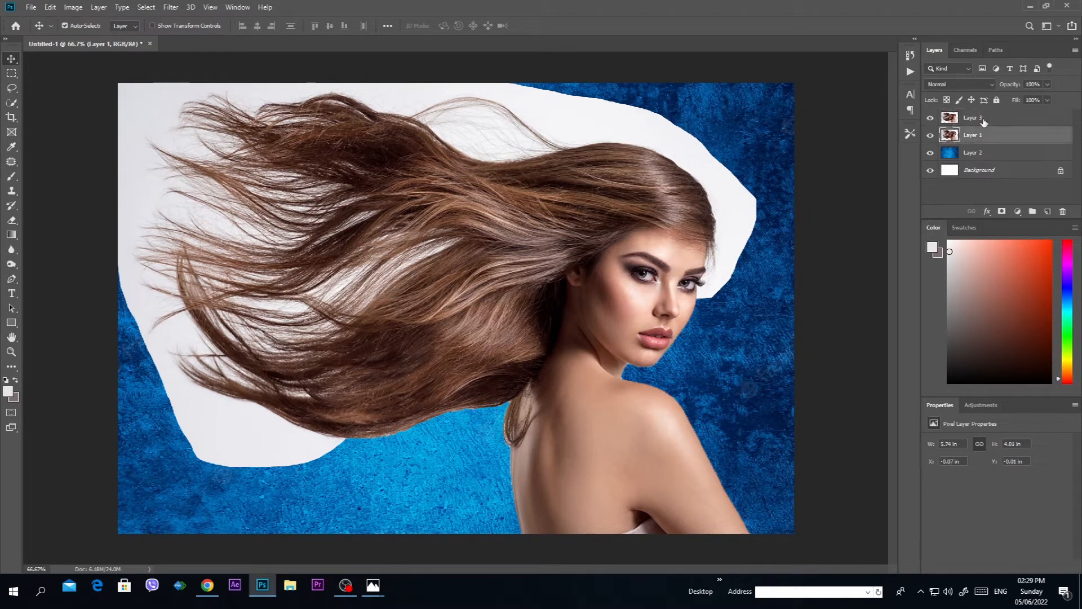
Move Layer 3 directly beneath Layer 1 and set its blend mode to Multiply.
drag(980, 117, 983, 143)
click(946, 85)
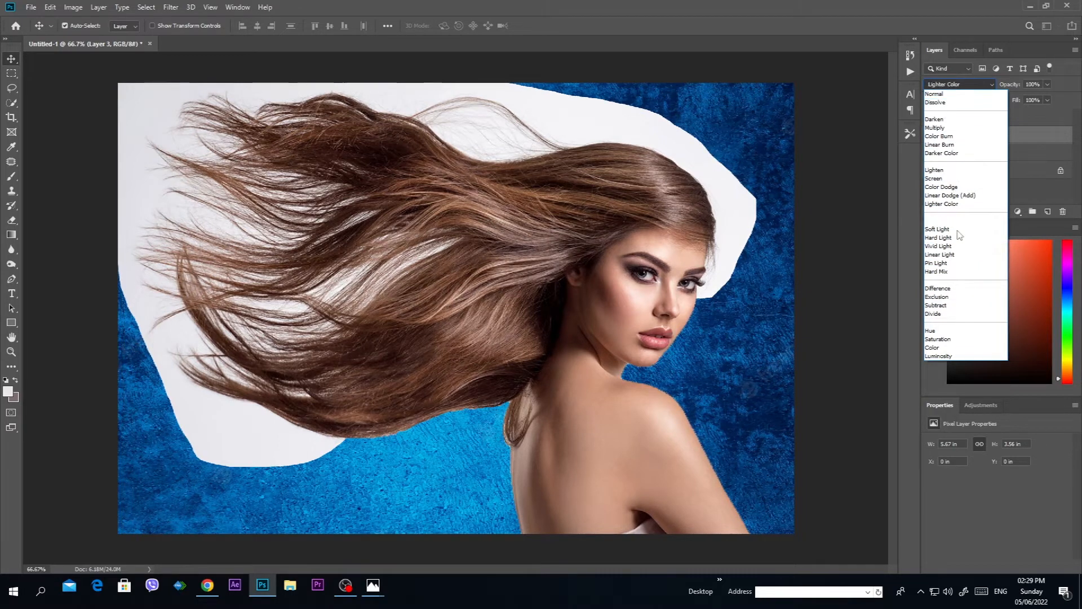
click(935, 129)
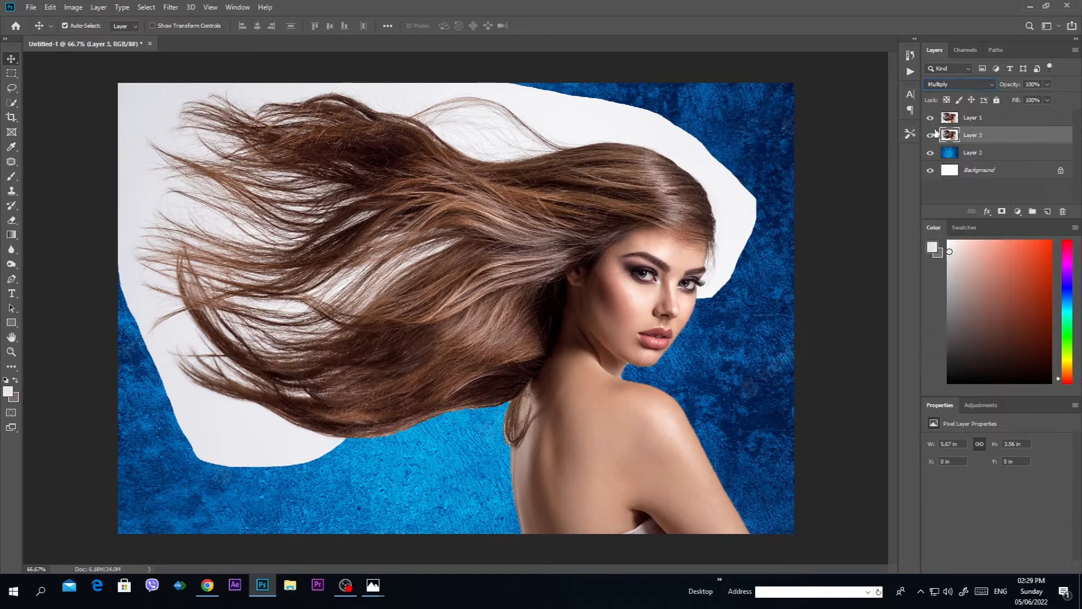
Toggle Layer 1's visibility to compare the multiplied copy against the blue texture with the original cutout.
click(930, 118)
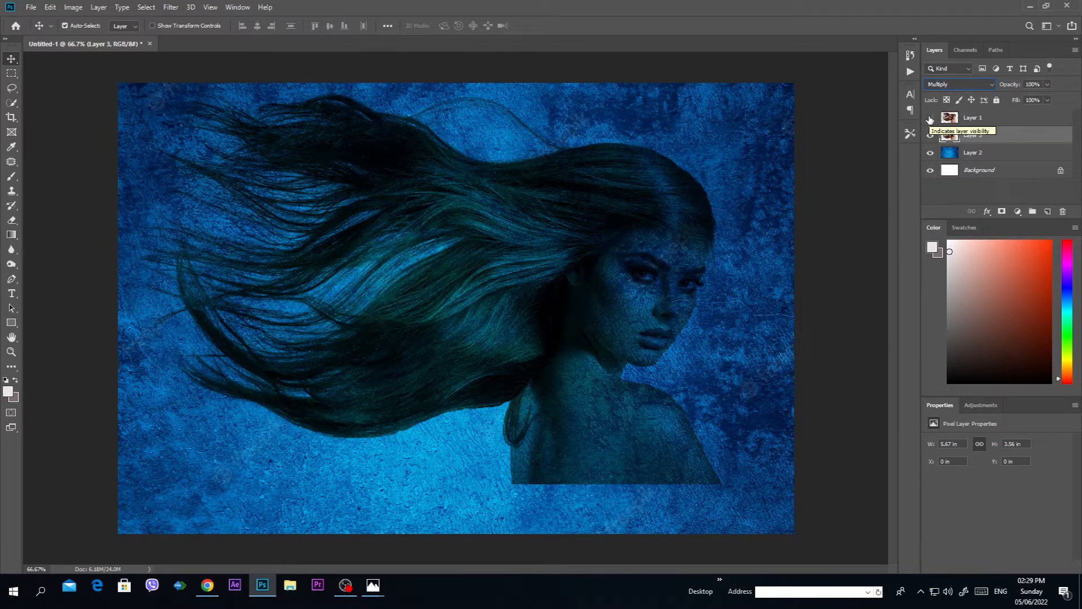
click(931, 117)
click(930, 118)
click(930, 117)
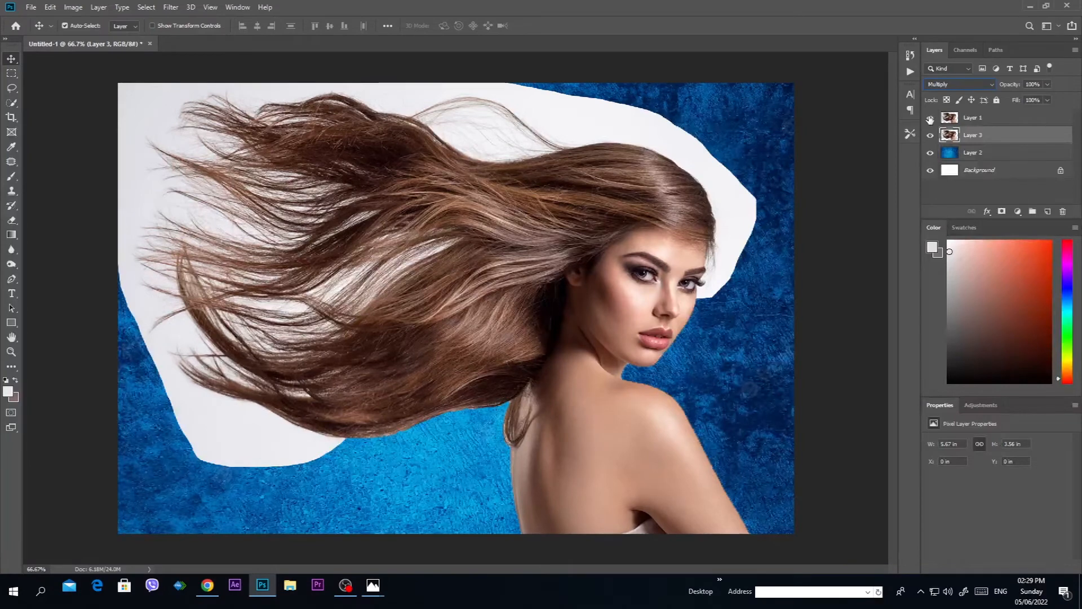
click(930, 118)
click(930, 118)
click(930, 118)
click(930, 118)
click(931, 118)
click(931, 118)
On Layer 1, erase the light backdrop along the lower-left edge of the hair with a soft 125 px eraser.
click(969, 117)
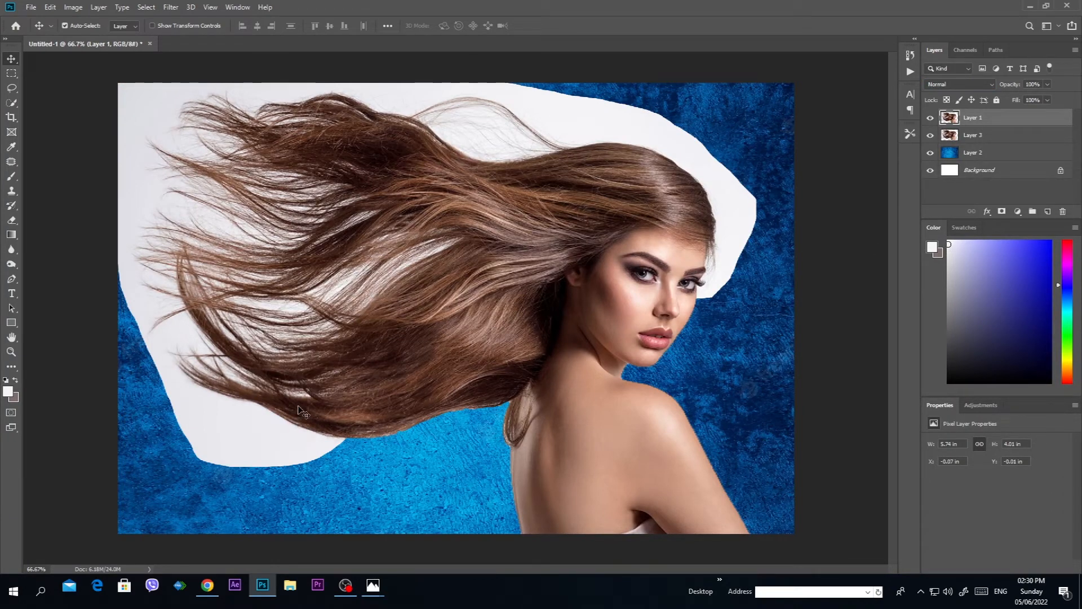
key(e)
key(bracketleft)
key(bracketleft)
key(bracketleft)
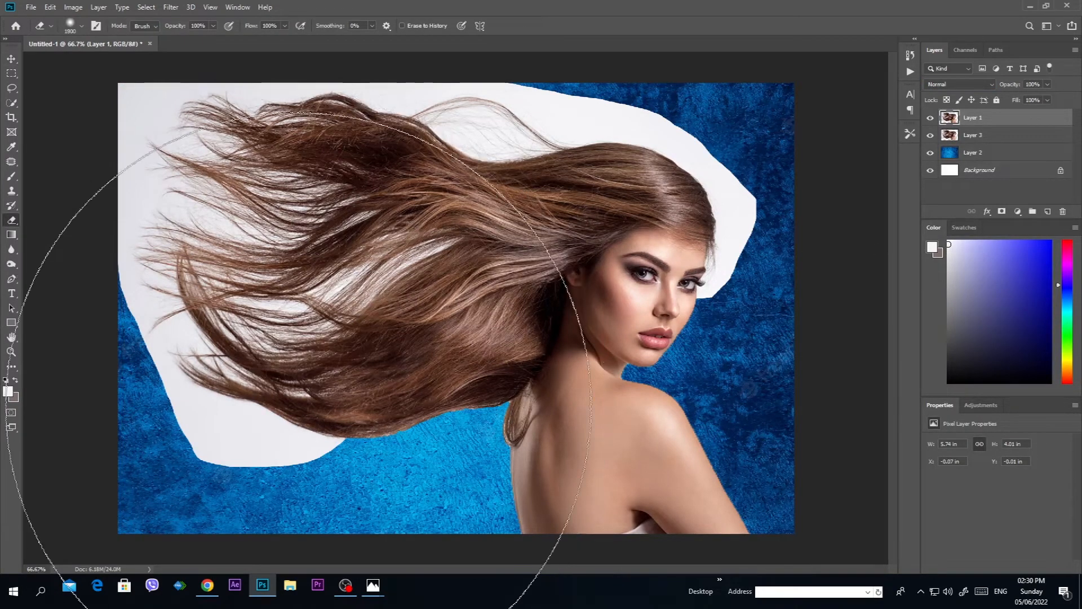
key(bracketleft)
key(bracketleft)
key(bracketleft)
key(bracketleft)
key(bracketleft)
key(bracketleft)
key(bracketleft)
key(bracketleft)
key(bracketleft)
key(bracketleft)
key(bracketleft)
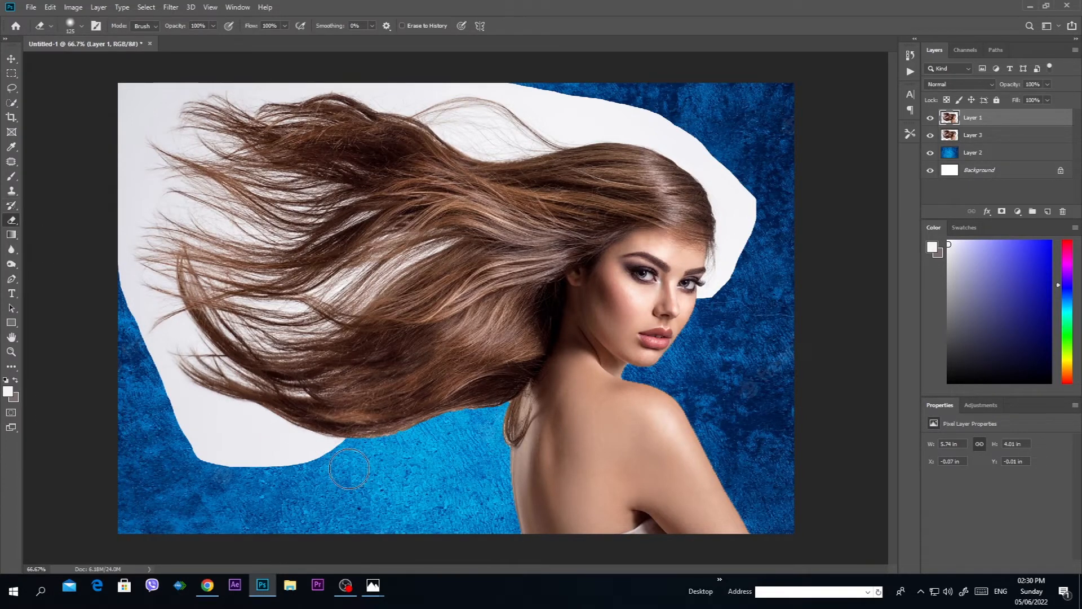
mouse_move(350, 469)
mouse_down()
mouse_move(256, 429)
mouse_move(302, 484)
mouse_move(301, 468)
mouse_move(191, 444)
mouse_move(235, 472)
mouse_move(259, 447)
mouse_move(232, 413)
mouse_move(180, 393)
mouse_move(207, 428)
mouse_move(131, 352)
mouse_move(177, 384)
mouse_up()
Erase the remaining light backdrop between the lower-left hair tips on Layer 1.
key(ctrl+plus)
key(ctrl+plus)
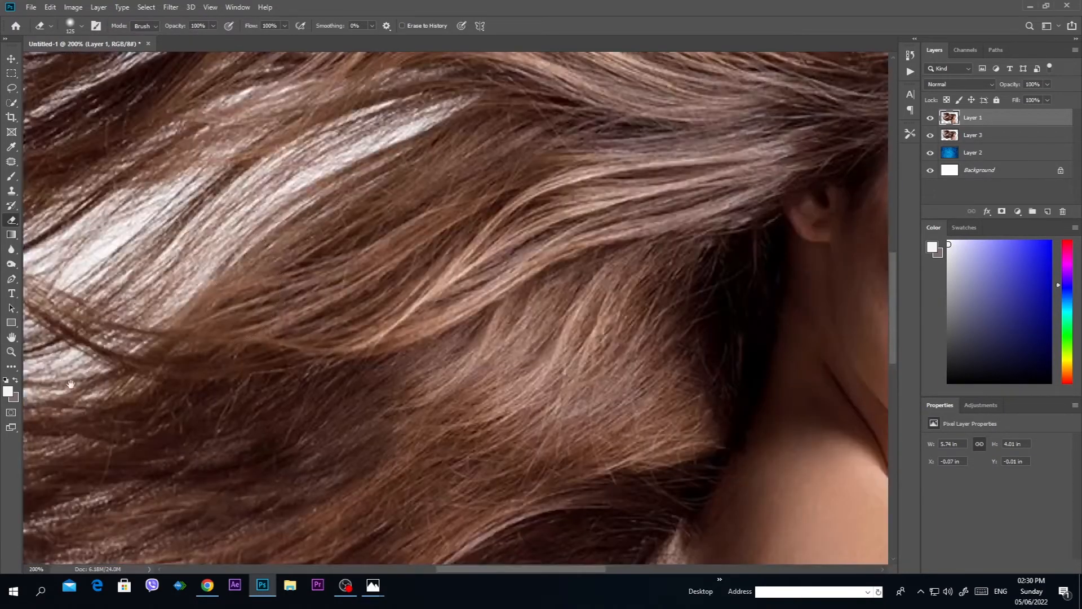
drag(73, 381, 772, 293)
mouse_move(320, 538)
mouse_down()
mouse_move(294, 467)
mouse_move(327, 384)
mouse_move(263, 329)
mouse_move(213, 259)
mouse_move(348, 383)
mouse_move(328, 312)
mouse_up()
key(bracketleft)
key(bracketleft)
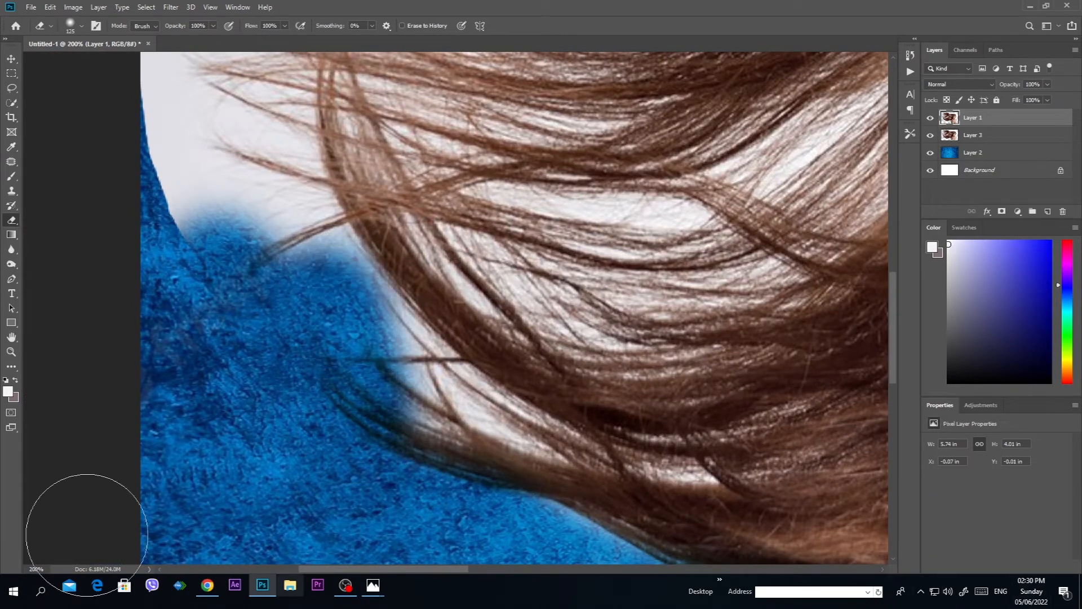
drag(313, 272, 456, 458)
Enlarge the eraser to 250 px and erase the light backdrop along the left hair tips up to the upper-left corner.
key(bracketright)
key(bracketright)
key(bracketright)
key(bracketright)
key(bracketright)
key(bracketright)
mouse_move(408, 425)
mouse_down()
mouse_move(315, 411)
mouse_move(430, 135)
mouse_move(330, 394)
mouse_up()
mouse_move(254, 399)
mouse_down()
mouse_move(156, 210)
mouse_move(398, 181)
mouse_move(186, 459)
mouse_up()
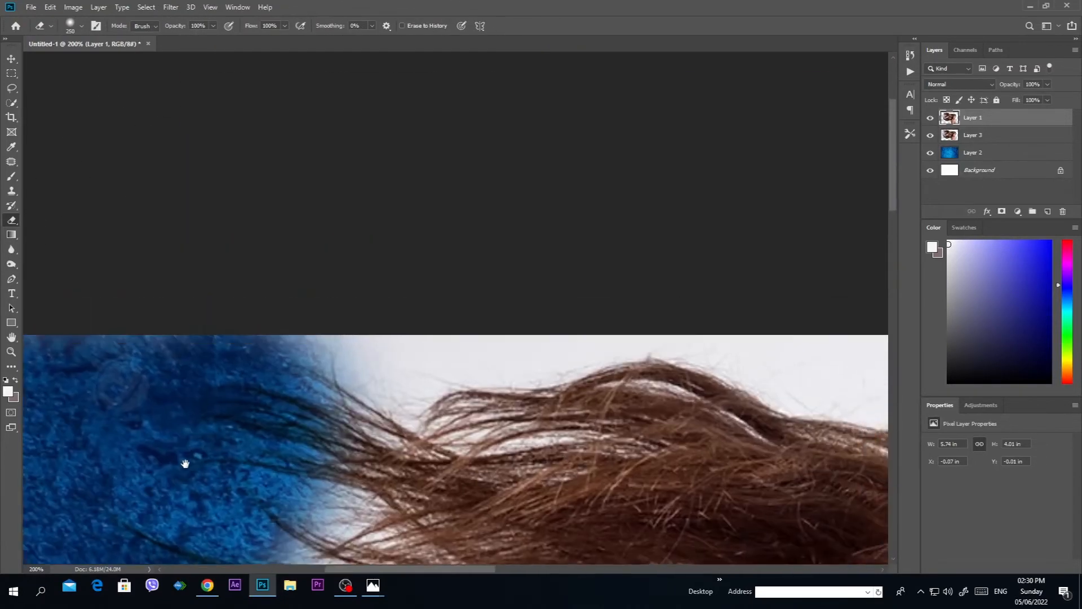
Erase the light backdrop above the hair, from the upper-left strands across to the crown of the head.
drag(295, 387, 523, 331)
key(ctrl+minus)
key(ctrl+minus)
key(ctrl+minus)
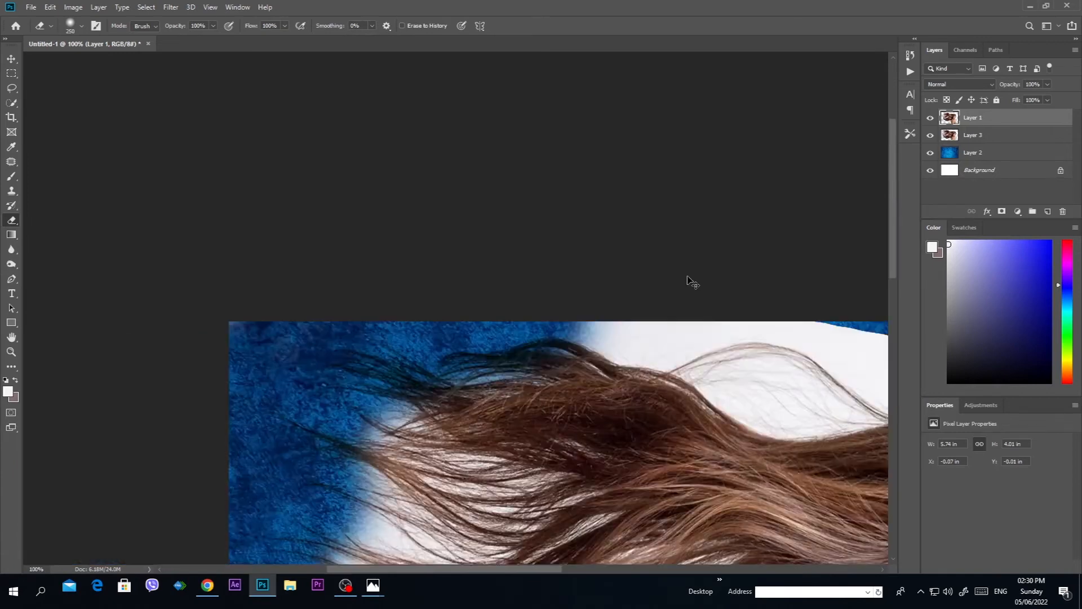
mouse_move(404, 113)
mouse_down()
mouse_move(395, 133)
mouse_move(477, 173)
mouse_move(487, 175)
mouse_move(466, 165)
mouse_move(511, 162)
mouse_move(522, 143)
mouse_move(489, 154)
mouse_move(522, 175)
mouse_move(599, 153)
mouse_move(572, 157)
mouse_move(681, 195)
mouse_move(648, 183)
mouse_move(704, 236)
mouse_move(630, 176)
mouse_move(692, 249)
mouse_move(689, 281)
mouse_up()
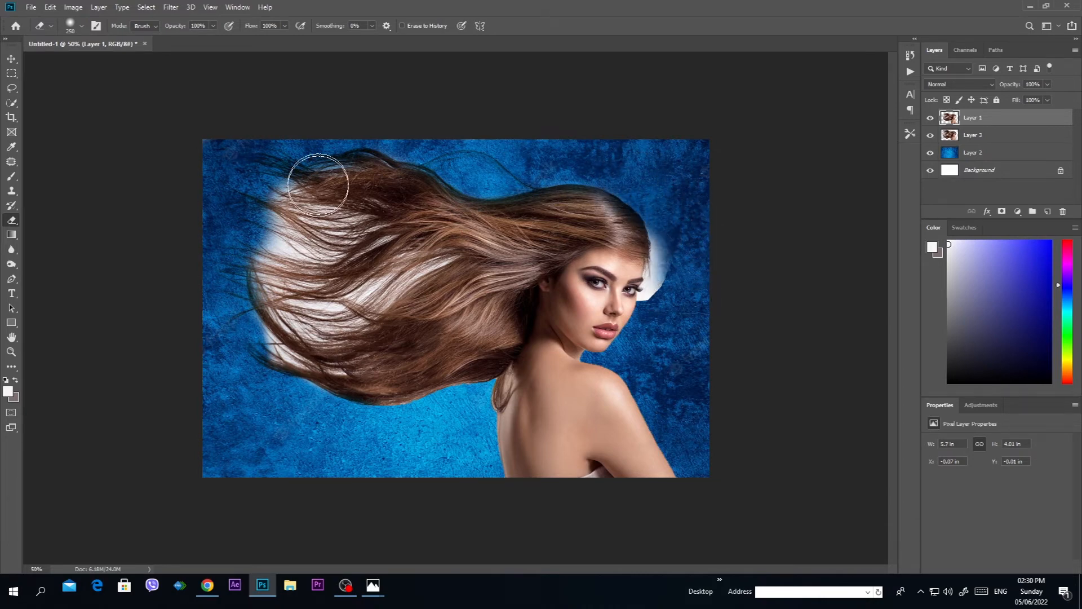
With a soft 700 px eraser, erase the flying hair from Layer 1 to expose the multiplied hair beneath.
key(bracketright)
key(bracketright)
key(bracketright)
key(bracketright)
key(bracketright)
mouse_move(297, 223)
mouse_down()
mouse_move(279, 315)
mouse_move(289, 324)
mouse_move(380, 274)
mouse_move(390, 256)
mouse_move(332, 315)
mouse_move(336, 375)
mouse_move(353, 390)
mouse_move(402, 371)
mouse_move(452, 207)
mouse_move(478, 217)
mouse_move(525, 185)
mouse_move(475, 227)
mouse_move(428, 299)
mouse_move(426, 329)
mouse_move(403, 340)
mouse_move(332, 244)
mouse_move(445, 183)
mouse_move(634, 159)
mouse_move(763, 234)
mouse_up()
Reduce the eraser to 100 px and erase the outer part of the white halo beside the forehead.
key(ctrl+plus)
key(ctrl+plus)
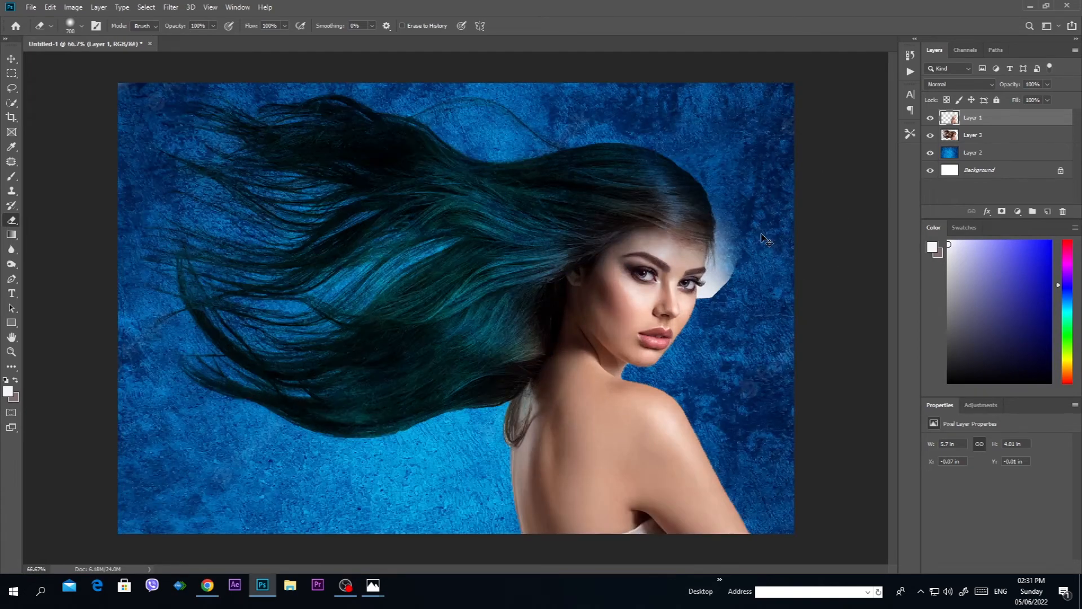
drag(640, 271, 431, 279)
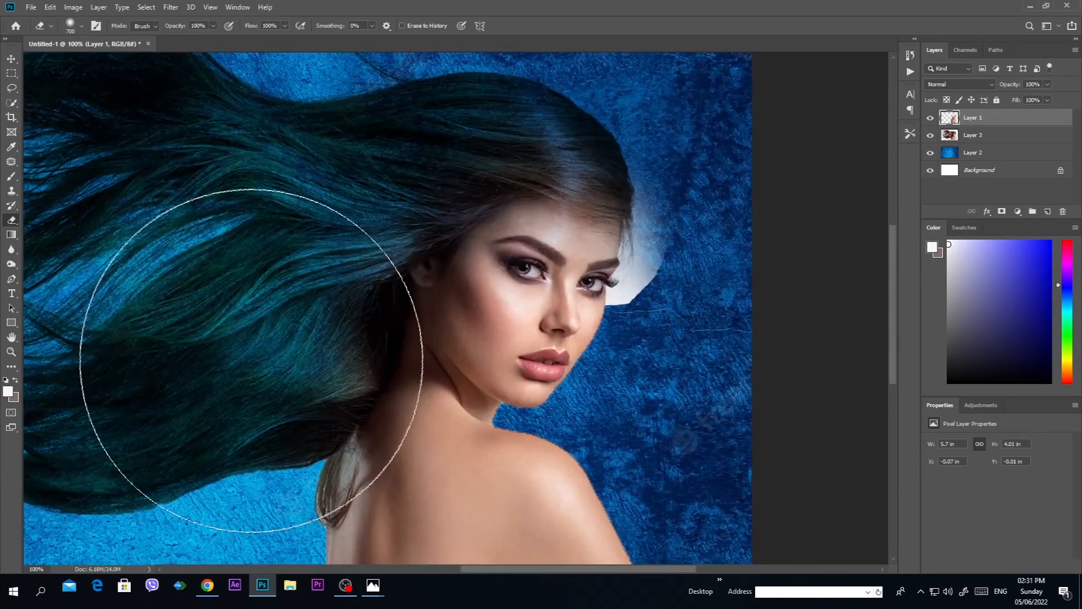
key(bracketleft)
key(bracketleft)
key(bracketleft)
key(bracketleft)
key(bracketleft)
key(bracketleft)
key(bracketleft)
key(bracketleft)
key(bracketleft)
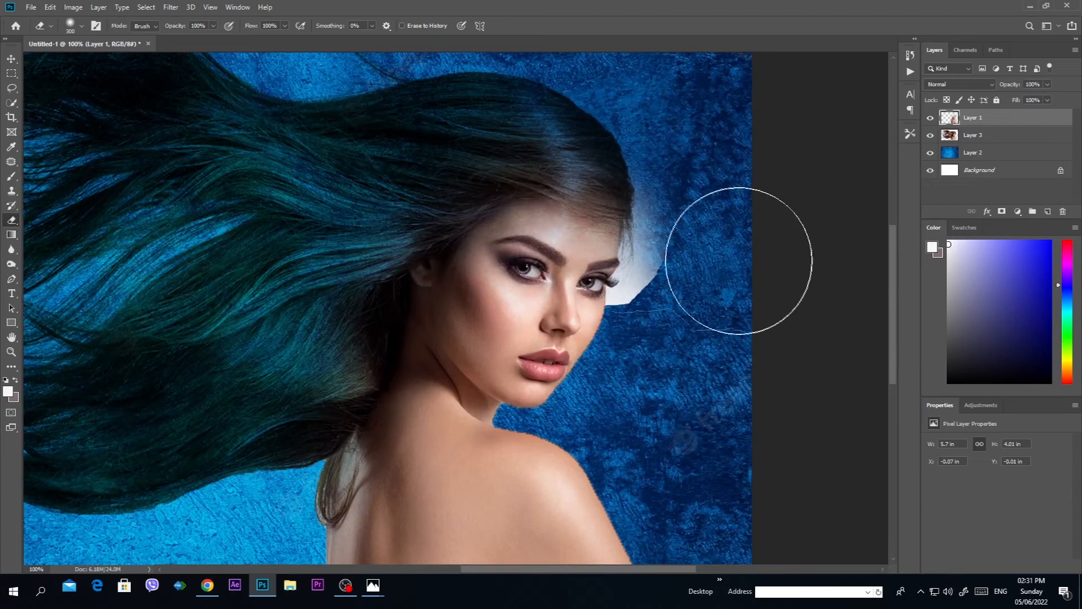
key(bracketleft)
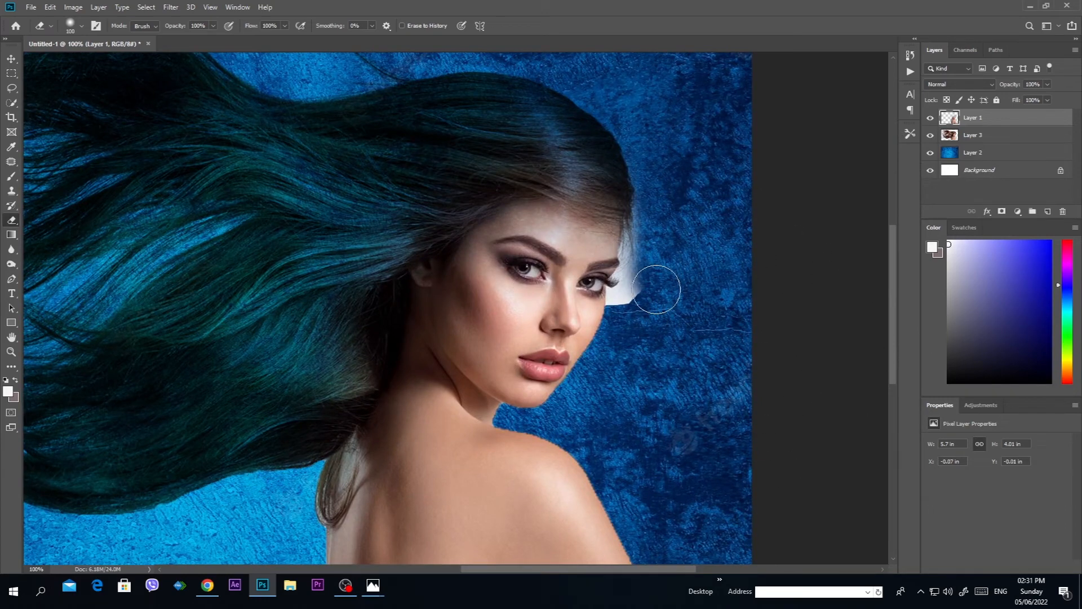
With a small eraser, down to 9 px, erase the white patch next to the cheek and around the eyelashes.
key(ctrl+plus)
key(ctrl+plus)
drag(656, 289, 65, 425)
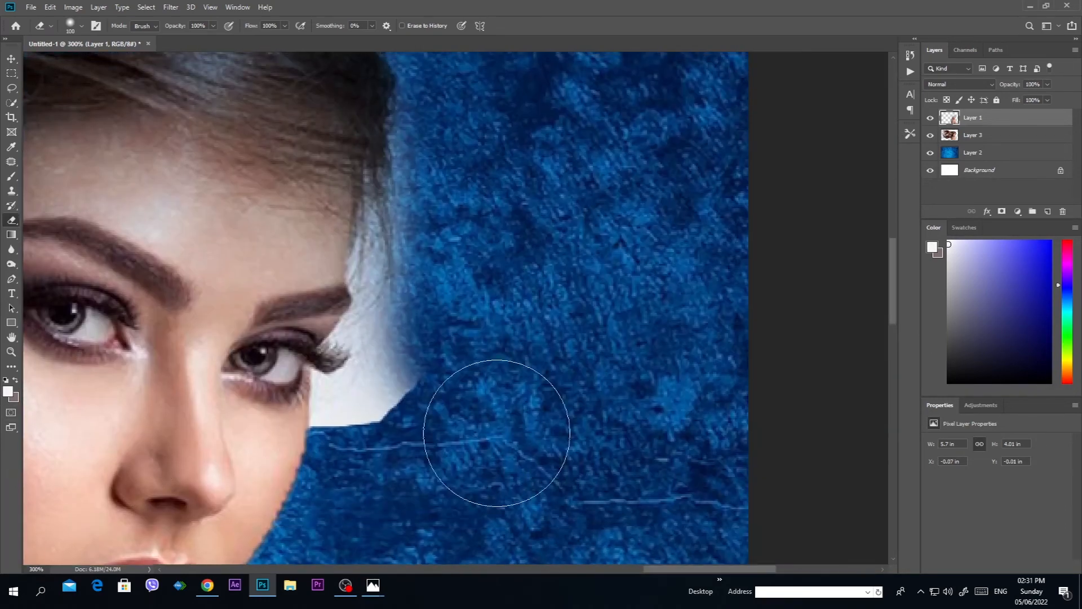
key(bracketleft)
key(bracketleft)
key(bracketleft)
key(bracketleft)
key(bracketleft)
key(bracketleft)
key(bracketleft)
key(bracketleft)
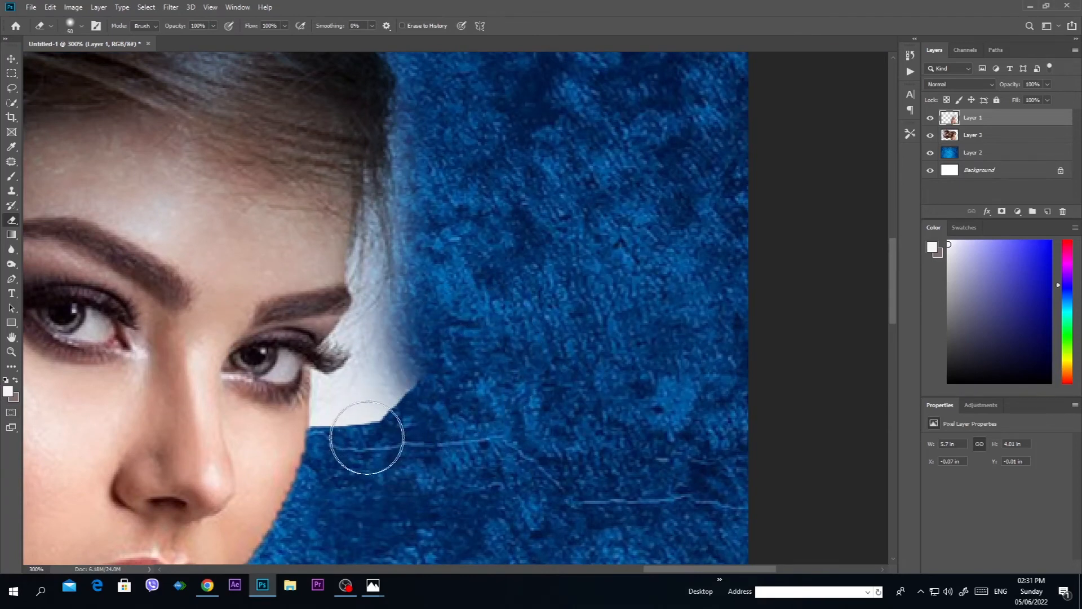
mouse_move(332, 434)
mouse_down()
mouse_move(327, 392)
mouse_move(329, 407)
mouse_up()
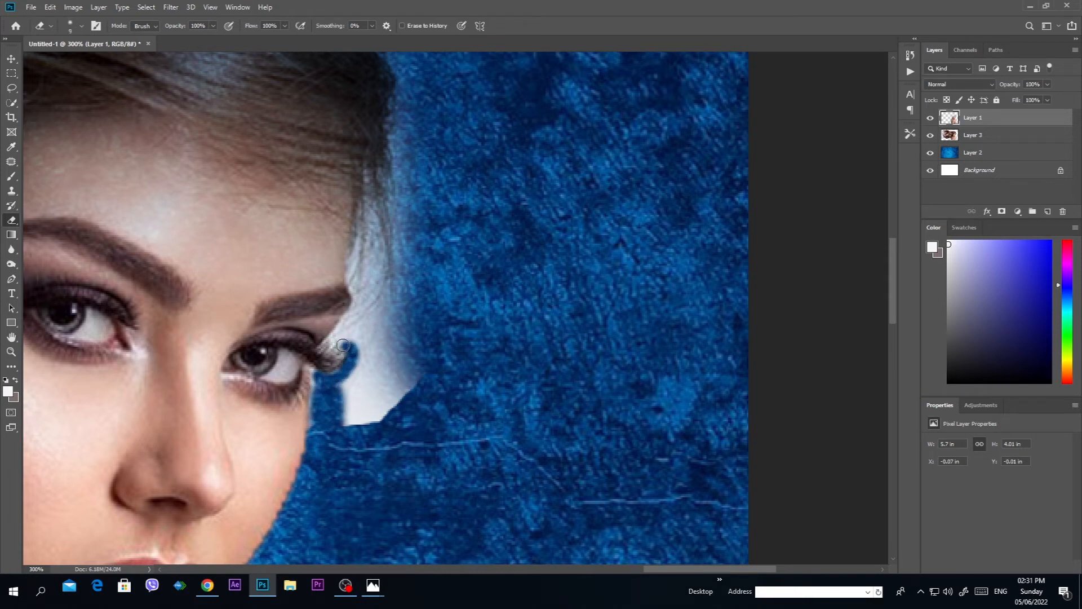
Erase the rest of the white halo beside the eyebrow, forehead and front hair strands.
mouse_move(344, 333)
mouse_down()
mouse_move(392, 414)
mouse_move(353, 427)
mouse_move(378, 374)
mouse_move(366, 429)
mouse_move(351, 401)
mouse_move(376, 299)
mouse_up()
key(bracketright)
mouse_move(419, 369)
mouse_down()
mouse_move(470, 452)
mouse_move(458, 314)
mouse_move(457, 349)
mouse_move(417, 362)
mouse_move(433, 194)
mouse_up()
key(bracketright)
key(bracketright)
key(bracketleft)
key(bracketleft)
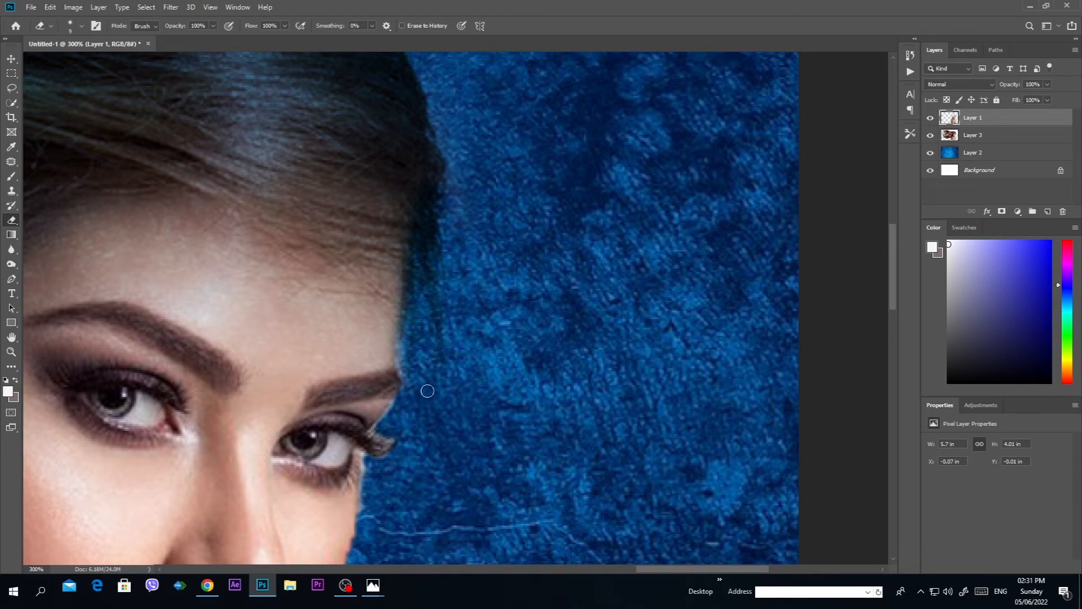
key(ctrl+minus)
key(ctrl+minus)
key(ctrl+minus)
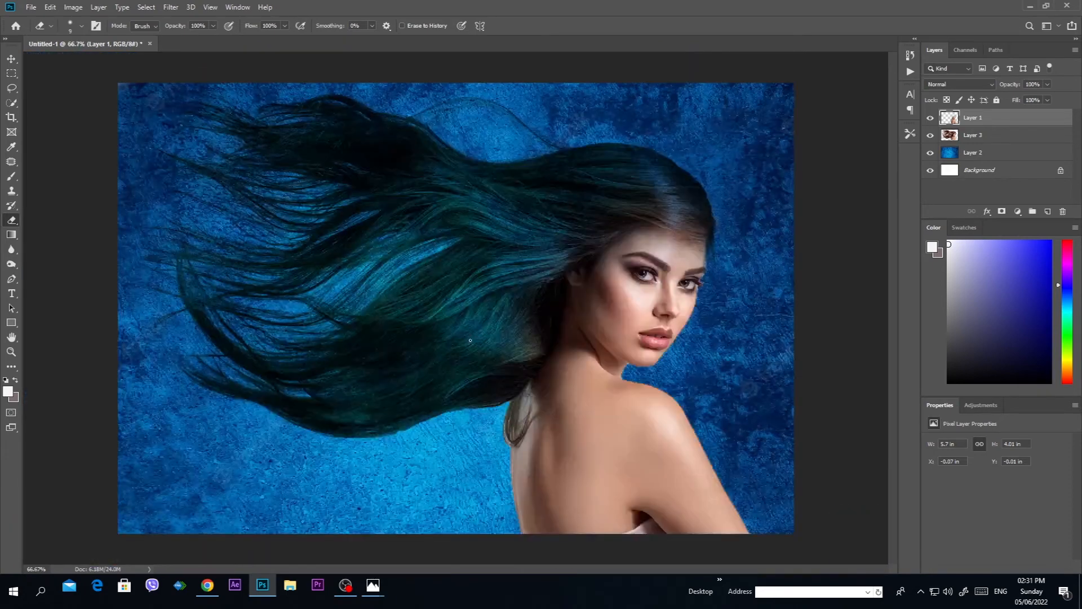
Make the multiplied hair layer, Layer 3, active and darken its hair tones with a Curves adjustment.
click(12, 59)
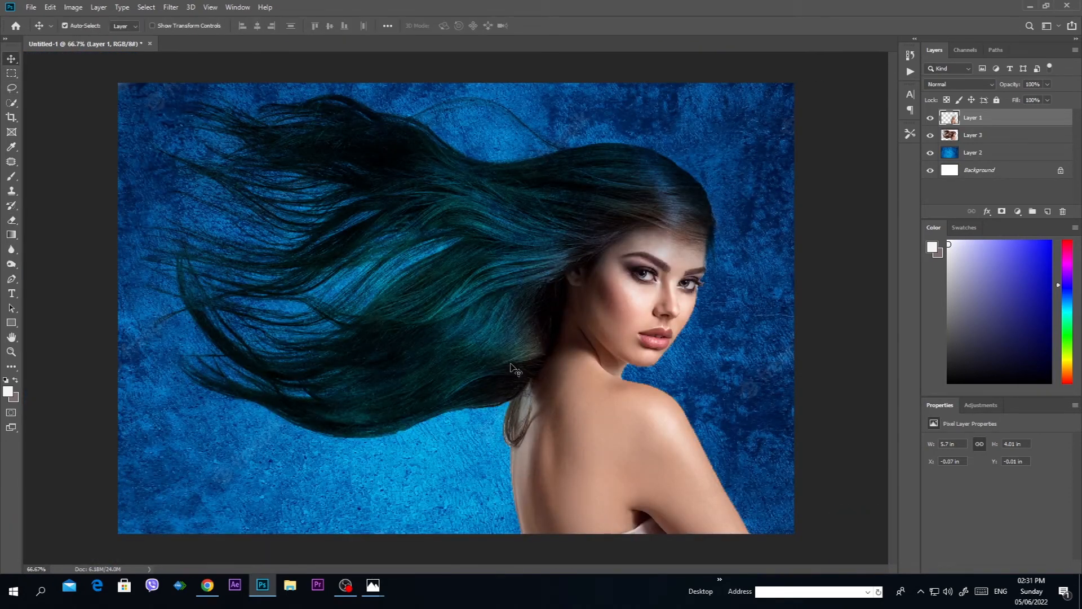
right_click(611, 282)
click(632, 288)
right_click(524, 353)
right_click(459, 300)
click(469, 306)
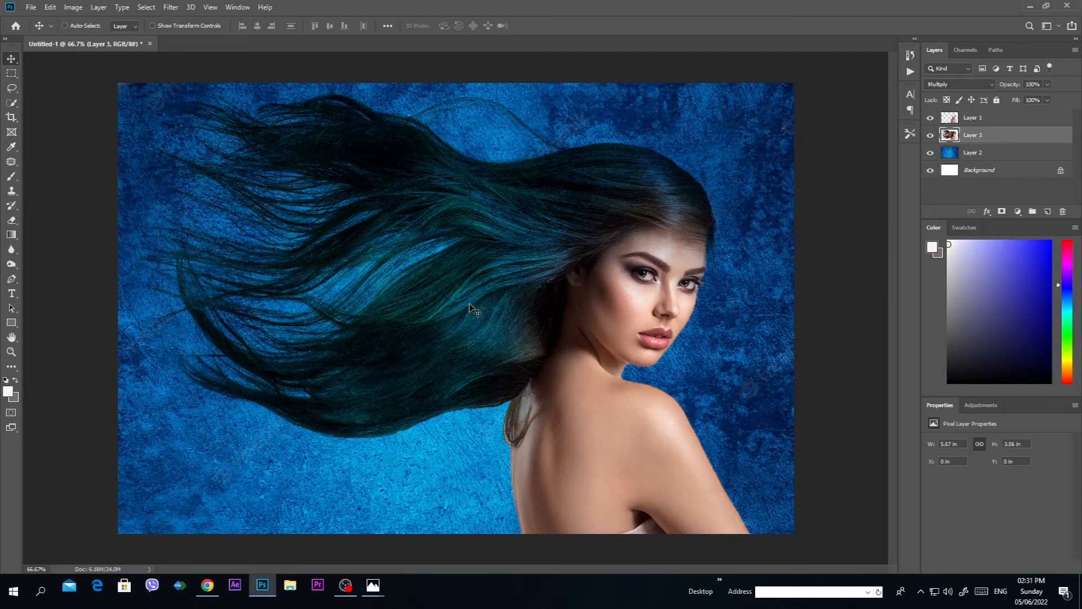
key(ctrl+m)
drag(660, 228, 668, 235)
drag(592, 301, 611, 304)
key(Return)
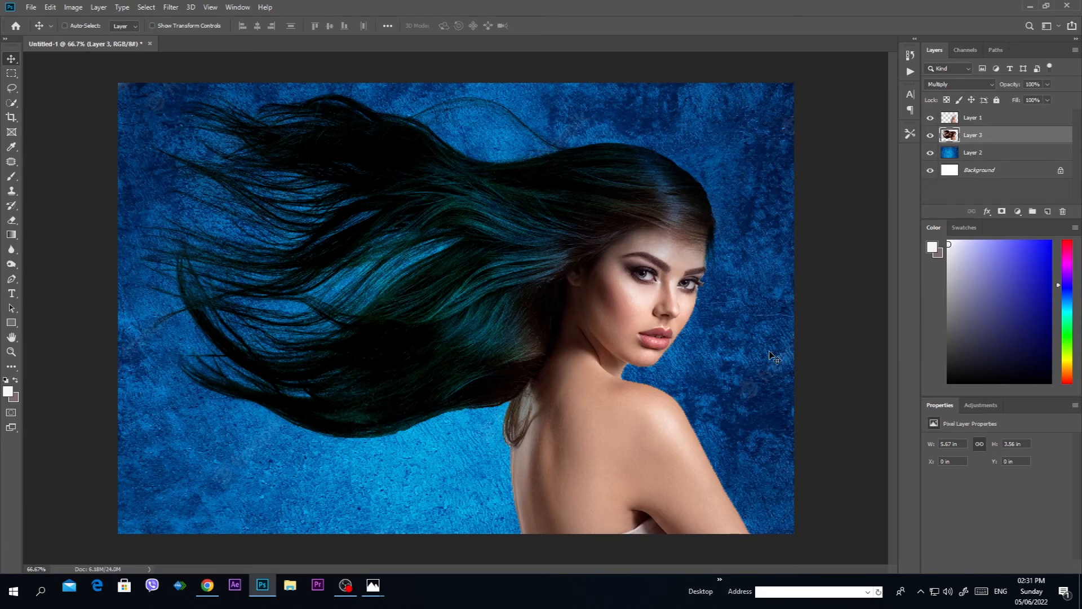
Save the composite to the Desktop as a JPEG named 4x6, replacing the existing file and accepting the JPEG options.
key(ctrl+s)
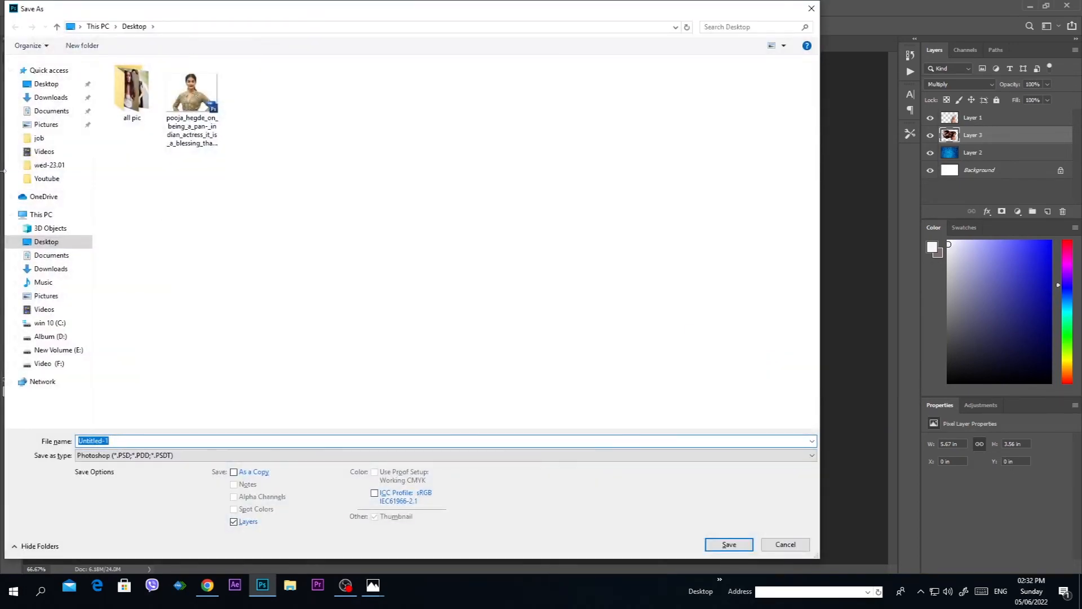
click(135, 455)
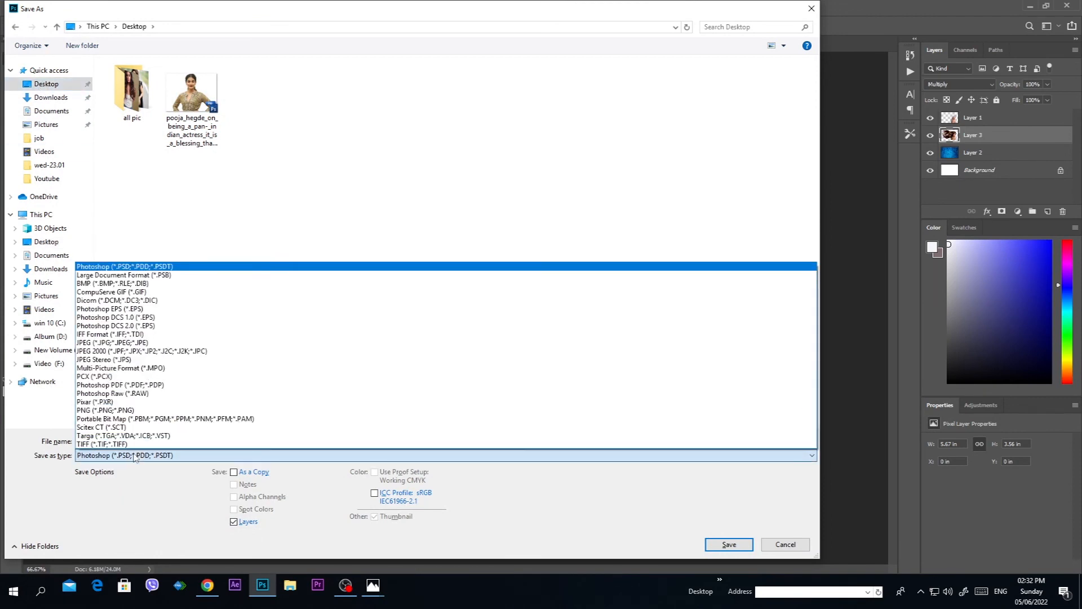
click(120, 344)
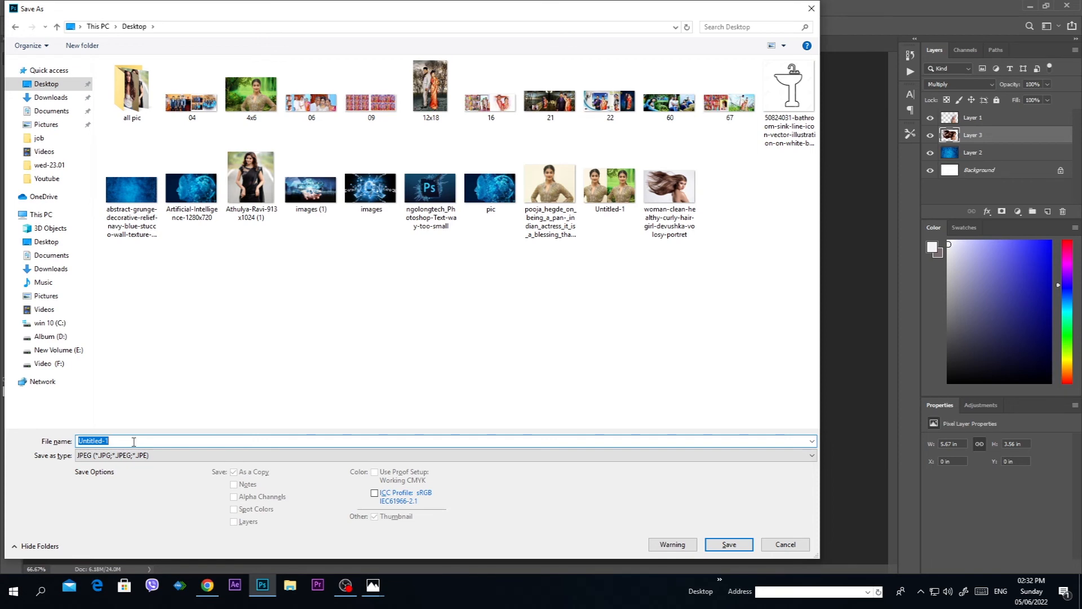
text(4x)
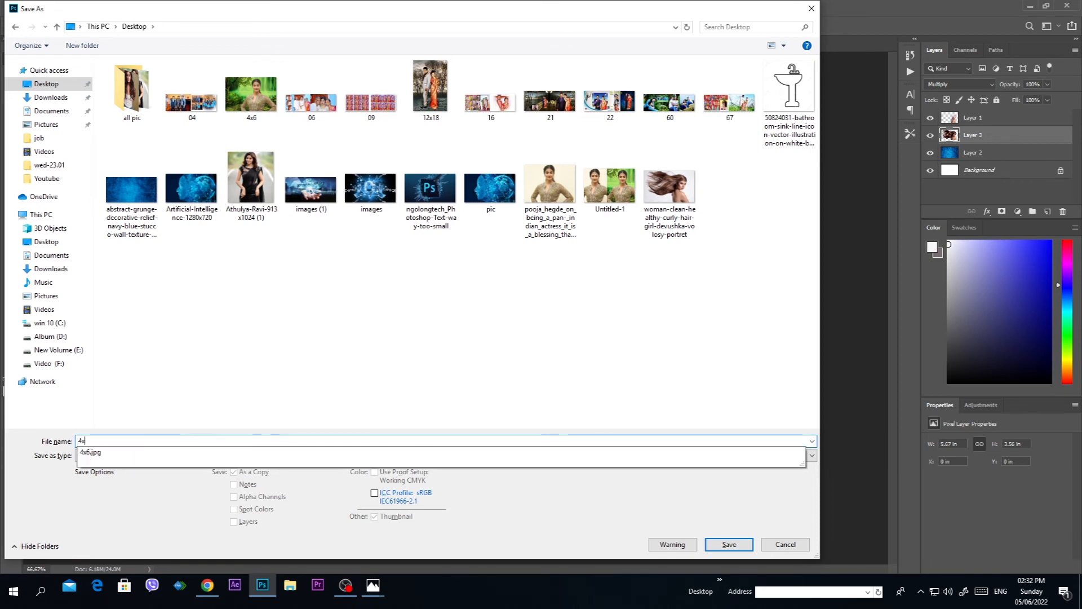
text(6)
key(Return)
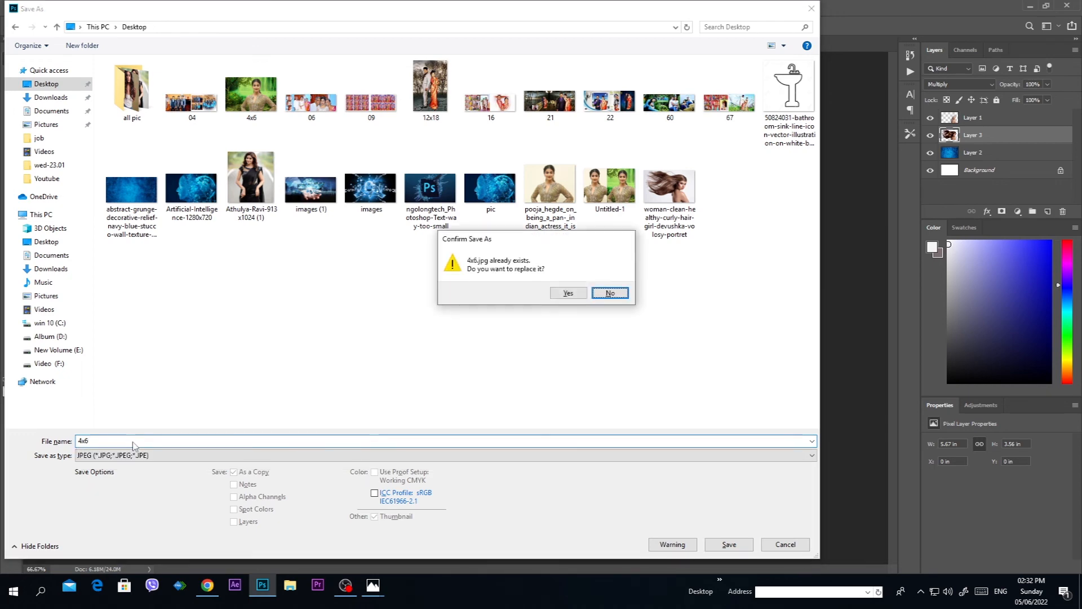
click(578, 296)
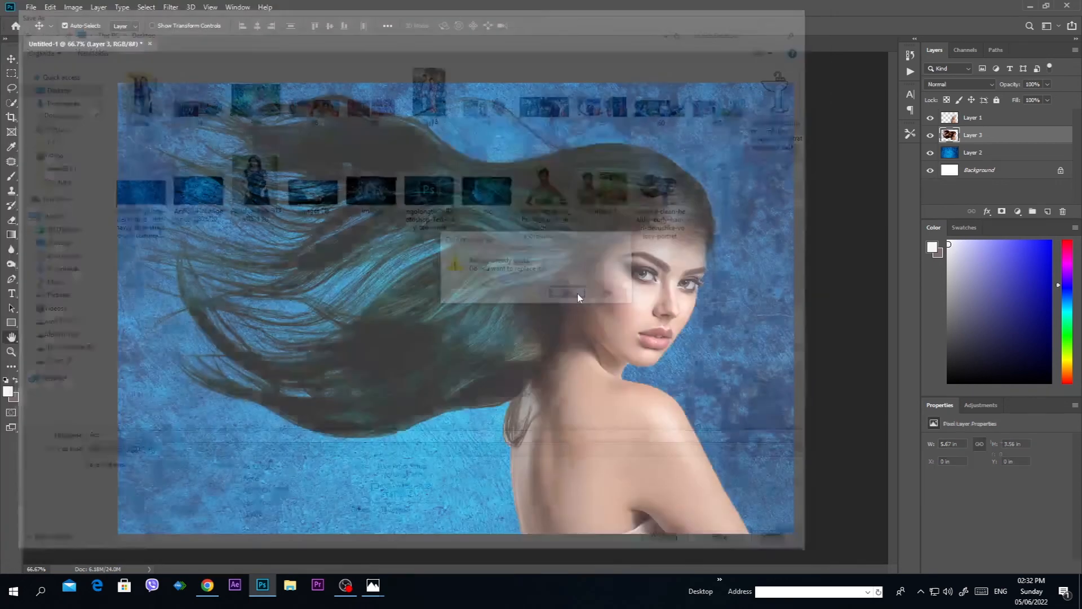
click(591, 148)
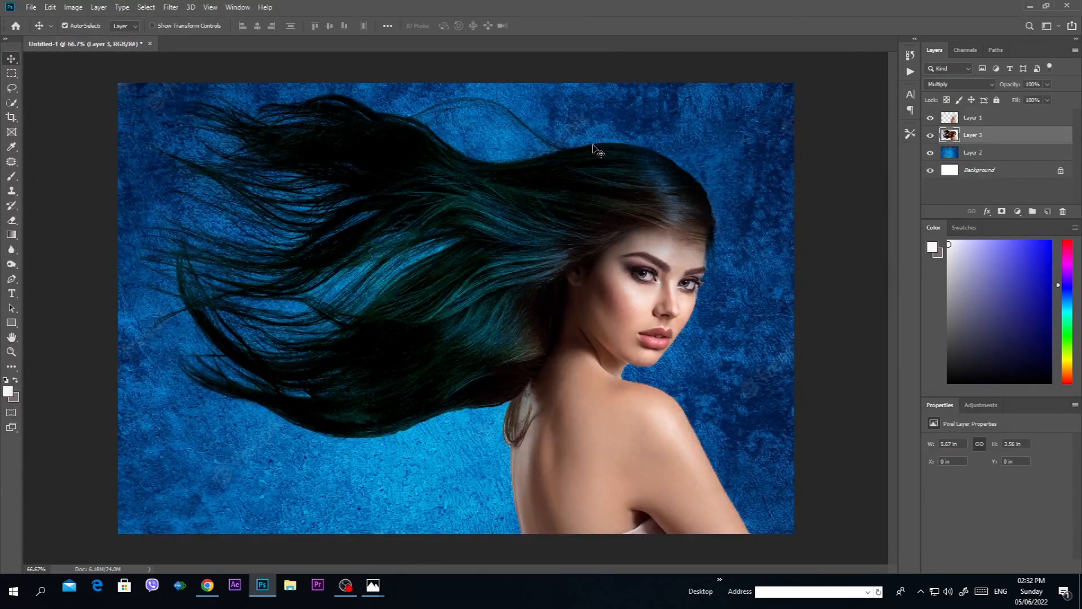